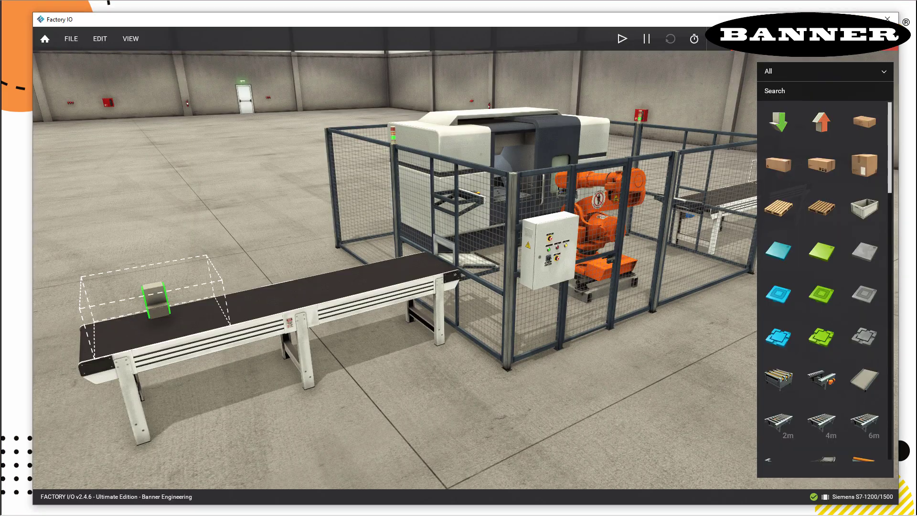
Zoom in on Emergency Stop 1 on the control panel, then zoom back out
scroll(551, 328, "up", 3)
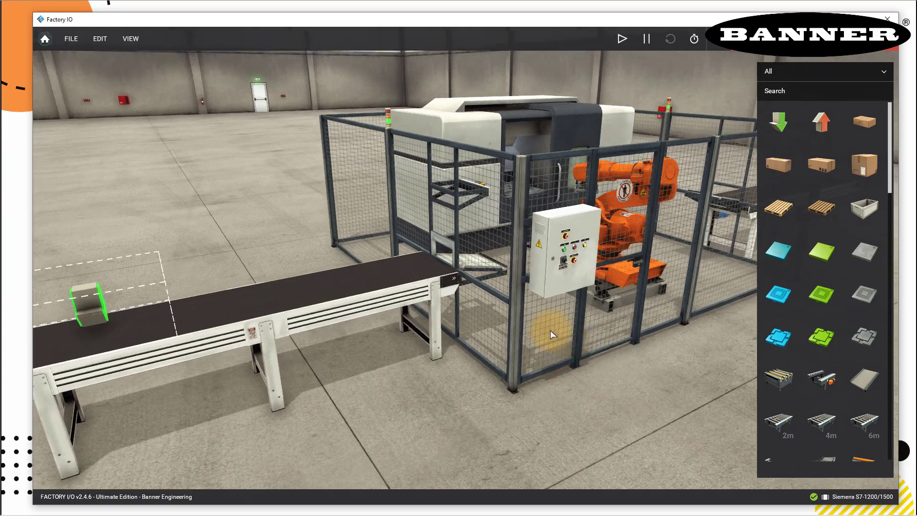
scroll(465, 262, "up", 5)
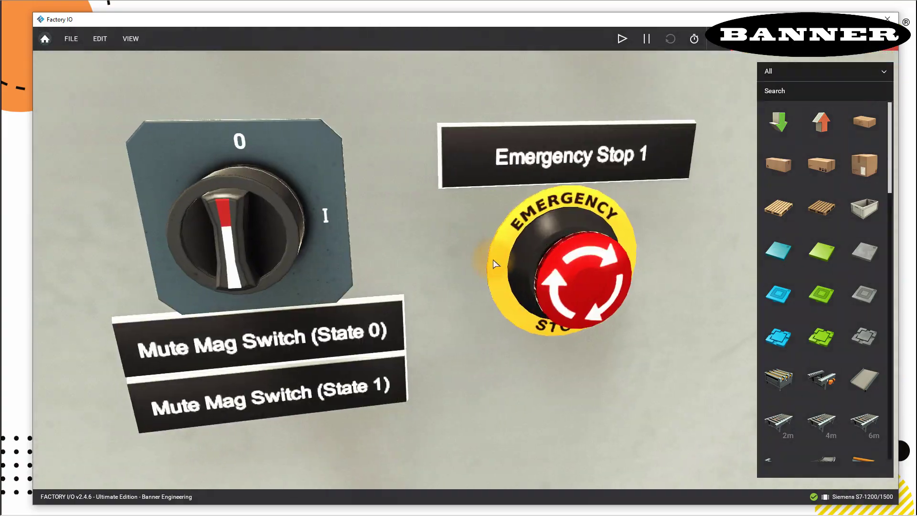
scroll(535, 242, "down", 4)
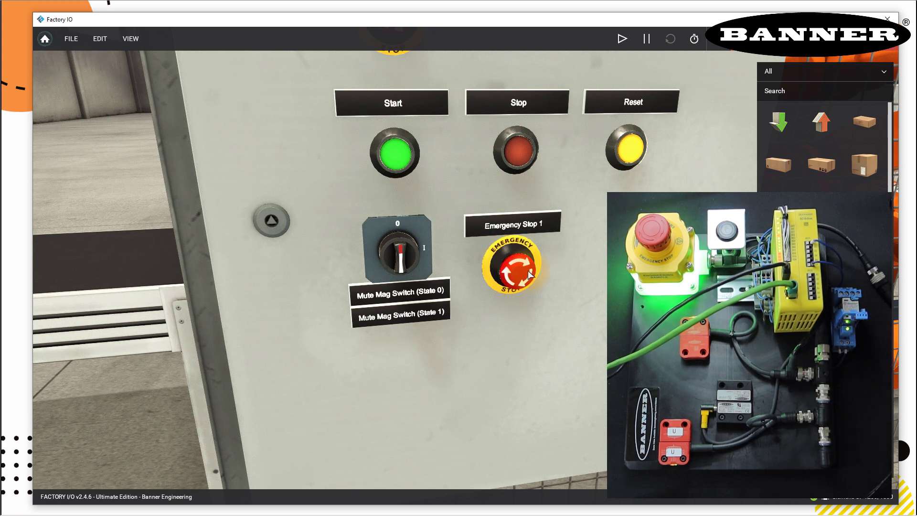
scroll(528, 275, "down", 5)
scroll(529, 279, "down", 5)
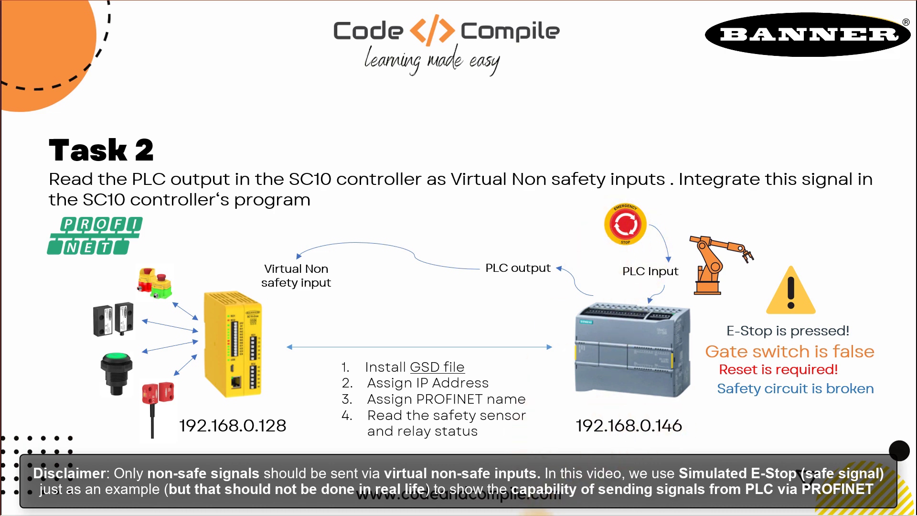
Cycle through Factory IO and the Task 2 slide, then bring up TIA Portal's Banner tag table
key("alt+Tab")
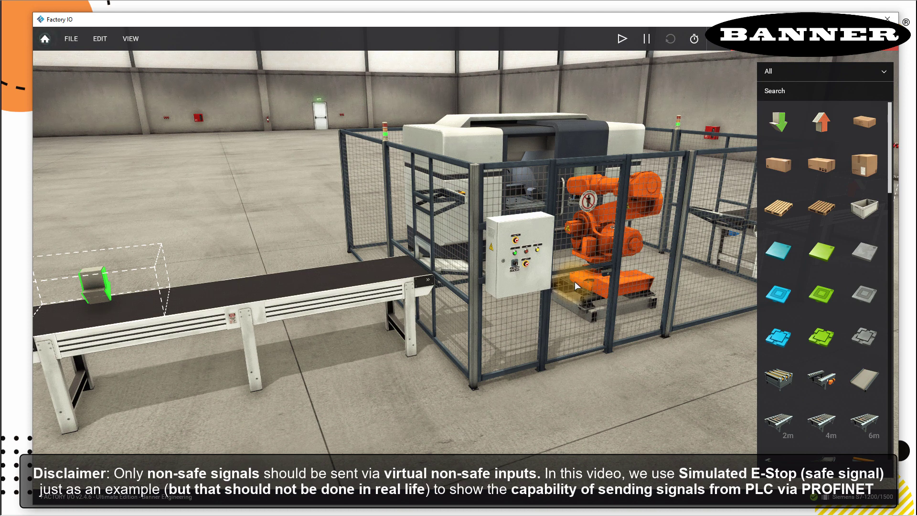
key("alt+Tab")
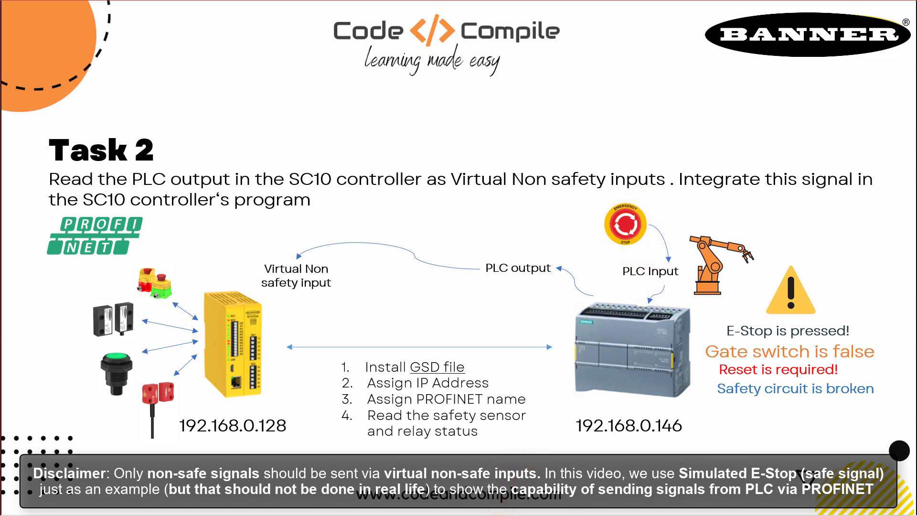
left_click(483, 501)
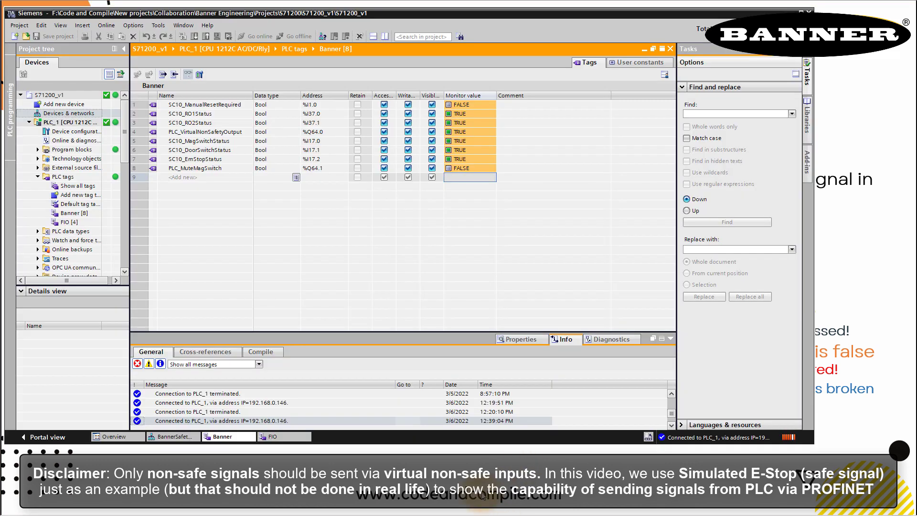
Monitor the FIO tag table live, confirming FIO_Em-Stop reads TRUE, then return to Factory IO
double_click(67, 222)
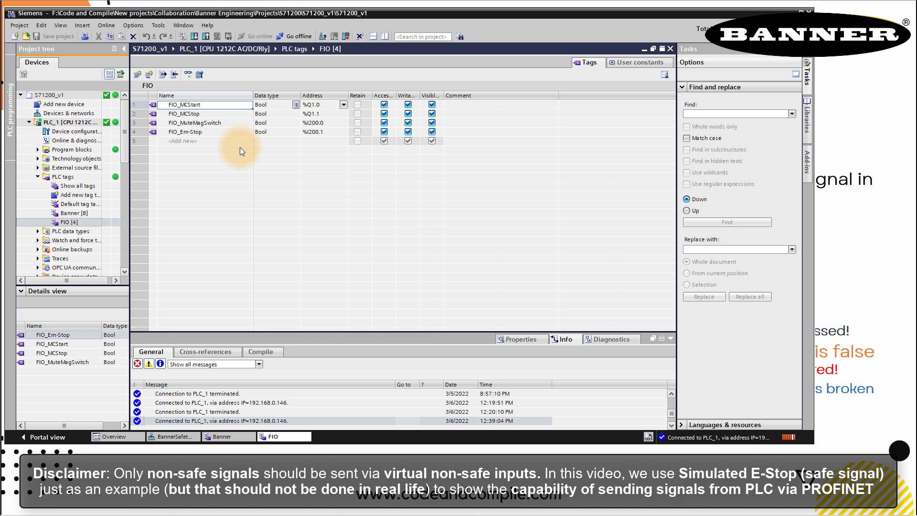
left_click(203, 135)
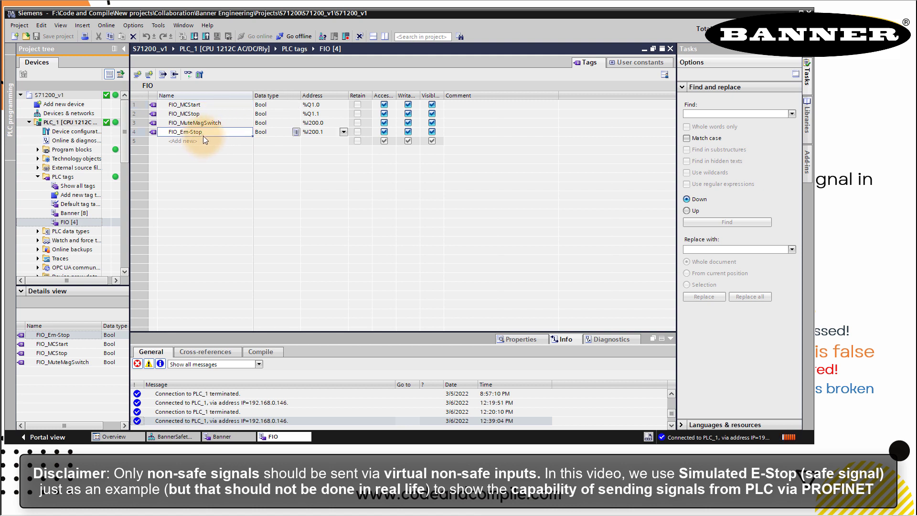
left_click(190, 75)
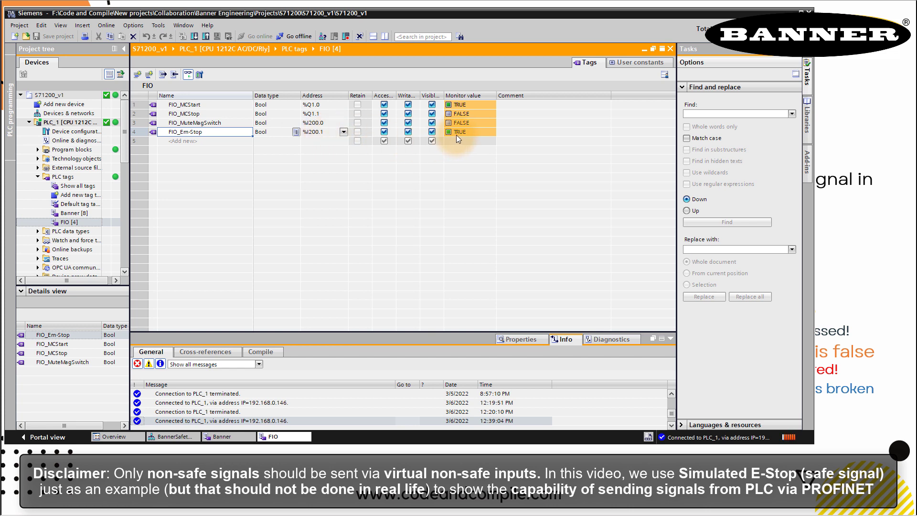
left_click(539, 512)
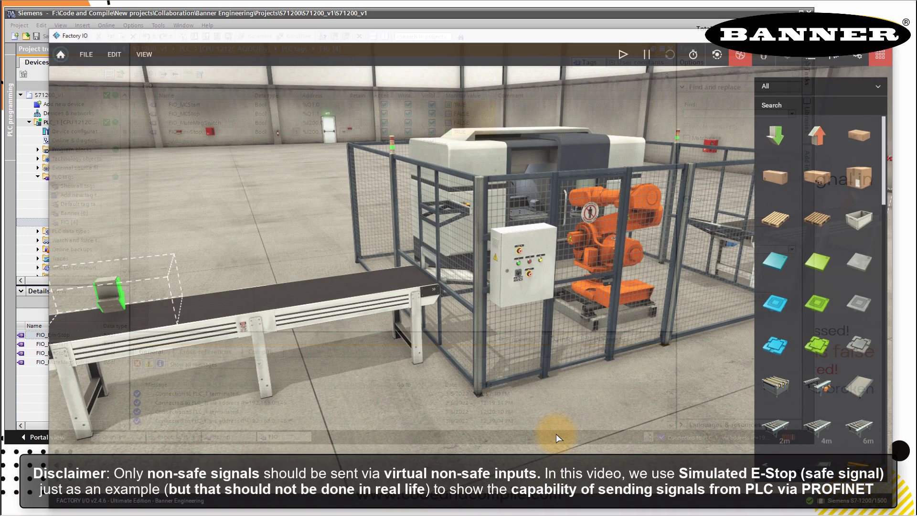
Run the scene and trip Emergency Stop 1, checking FIO_Em-Stop goes FALSE, then stop the simulation
left_click(622, 38)
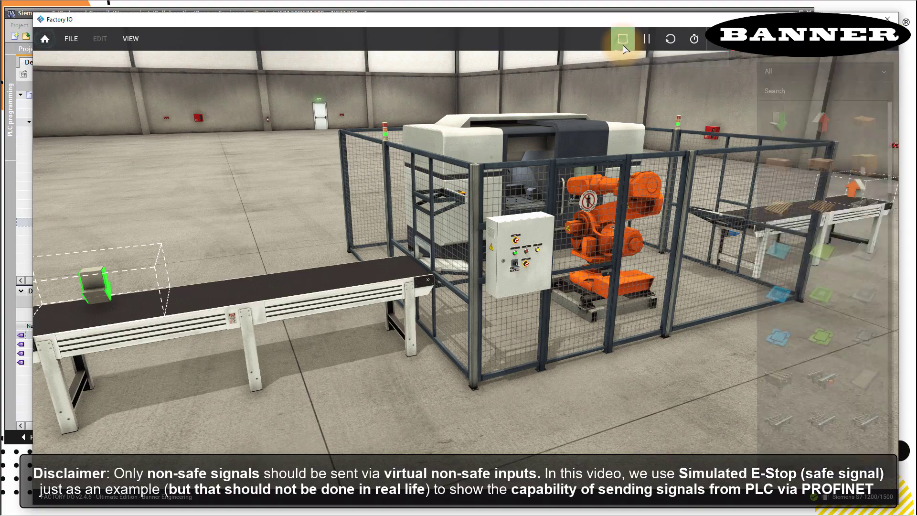
scroll(594, 245, "up", 10)
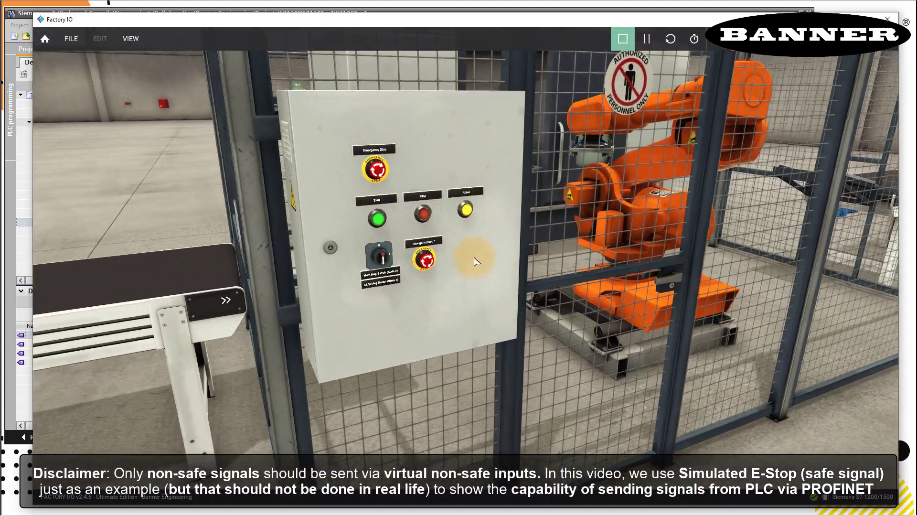
scroll(420, 271, "up", 5)
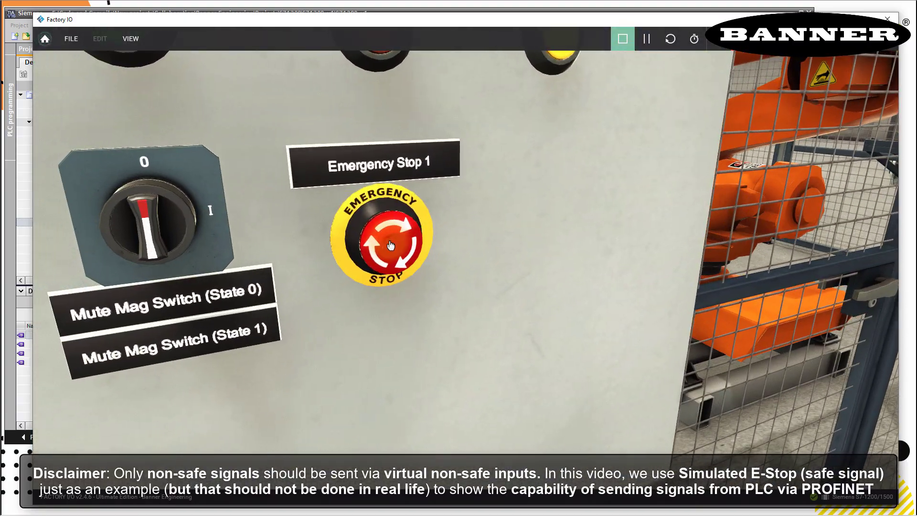
key("alt+Tab")
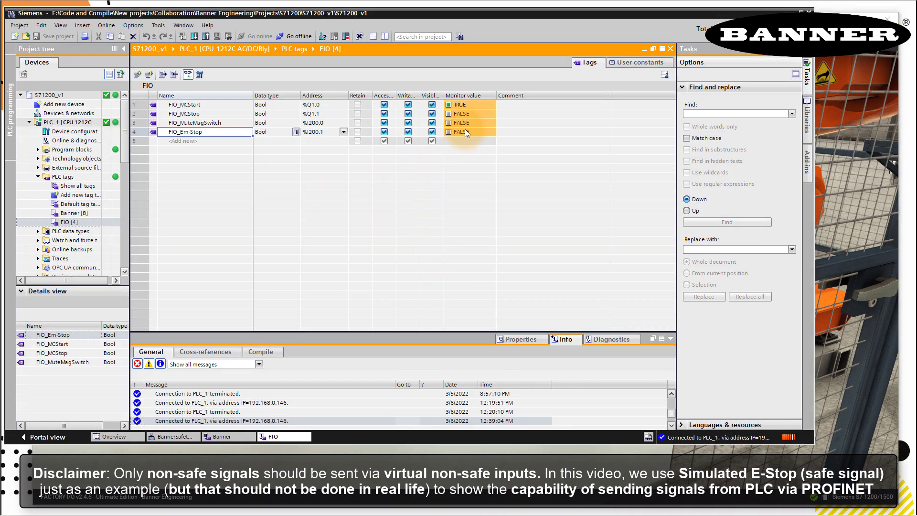
key("alt+Tab")
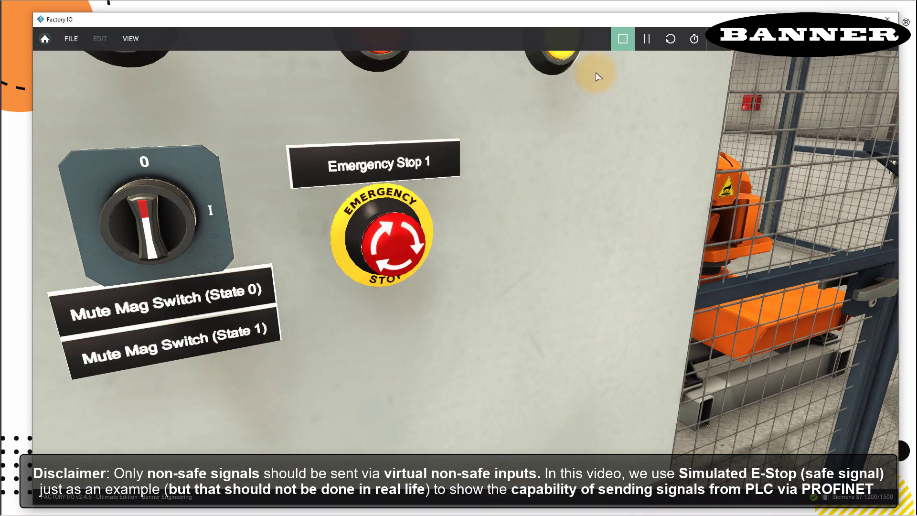
left_click(619, 44)
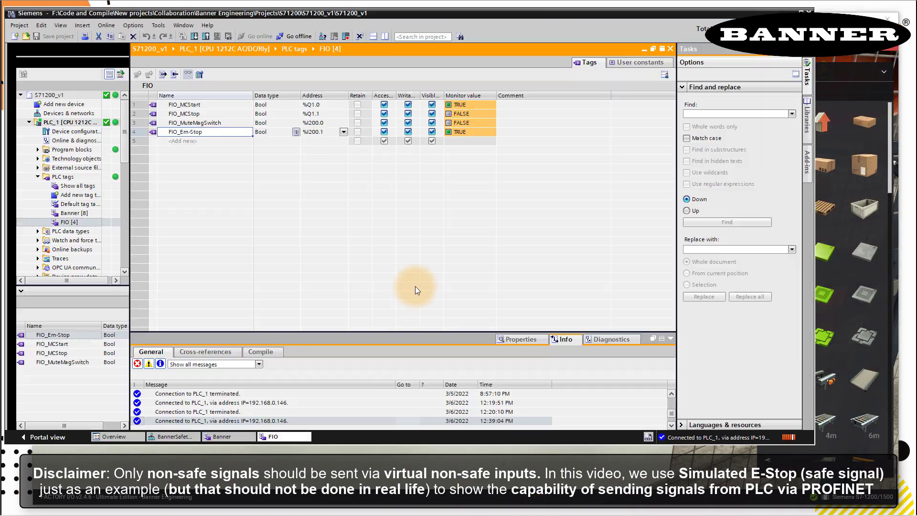
Show the Banner tag table split beside the FIO table with monitor values enabled
key("alt+Tab")
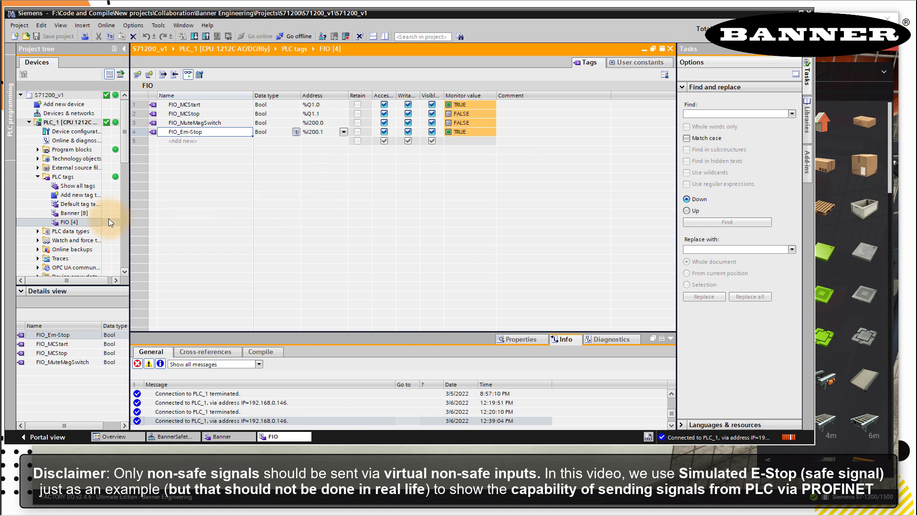
left_click(384, 36)
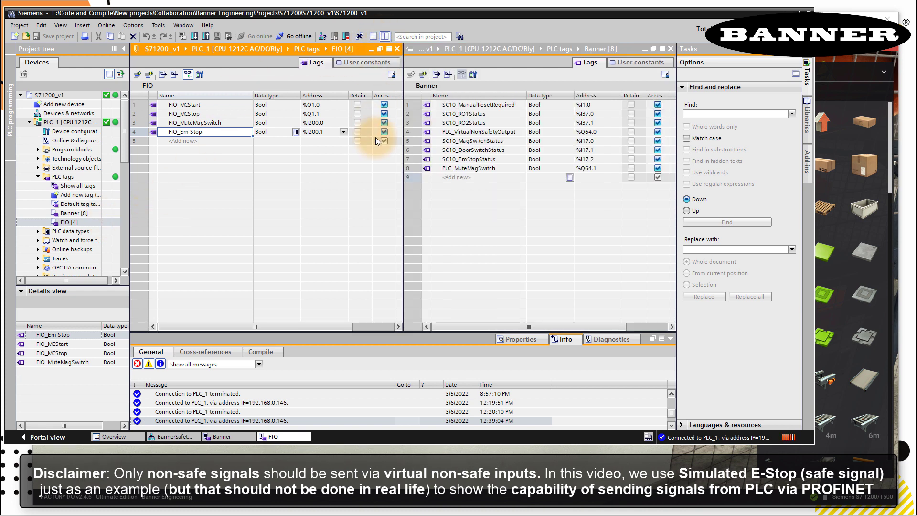
left_click(458, 159)
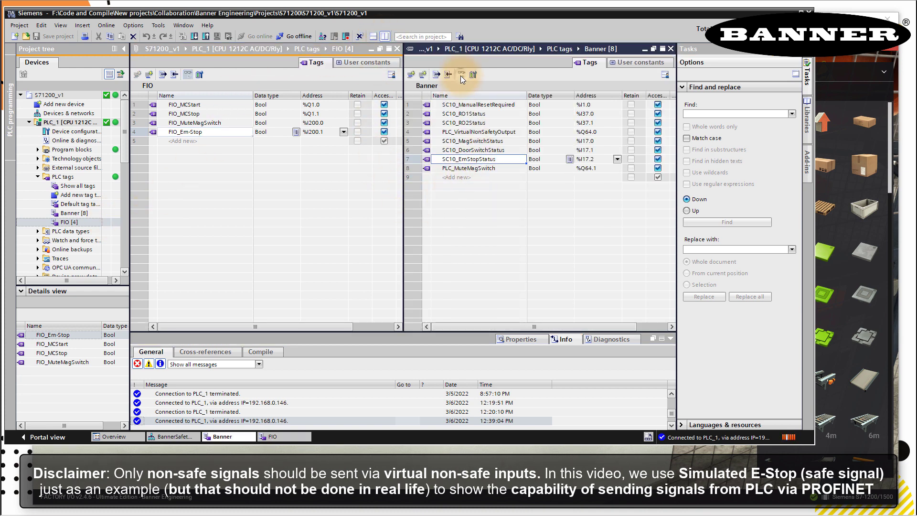
left_click_drag(403, 190, 353, 190)
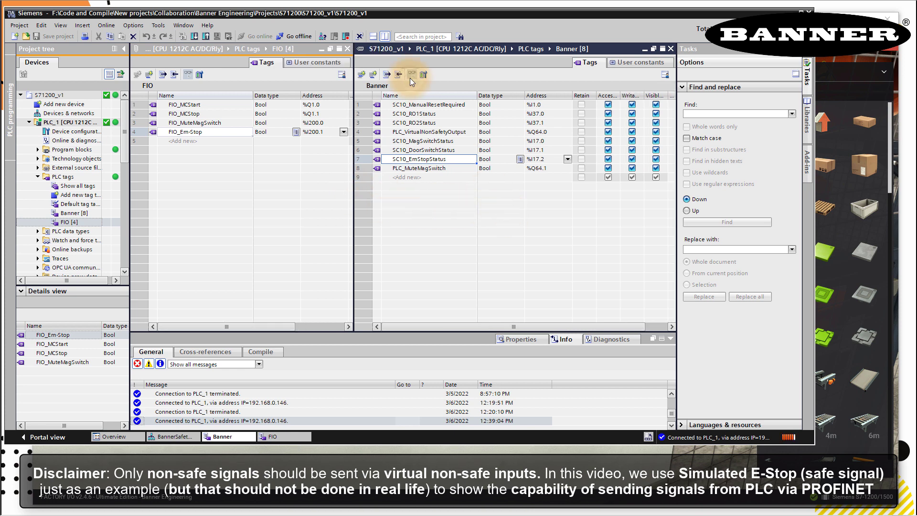
left_click(409, 79)
left_click_drag(524, 97, 512, 97)
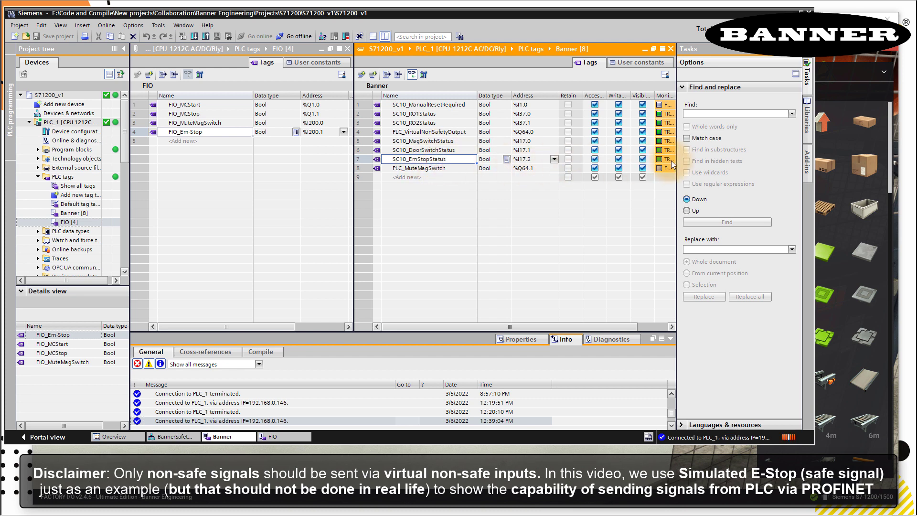
Widen the Banner pane, select PLC_VirtualNonSafetyOutput, and expand Program blocks
left_click_drag(676, 161, 724, 161)
mouse_move(354, 165)
left_mouse_down()
mouse_move(373, 168)
mouse_move(349, 167)
left_mouse_up()
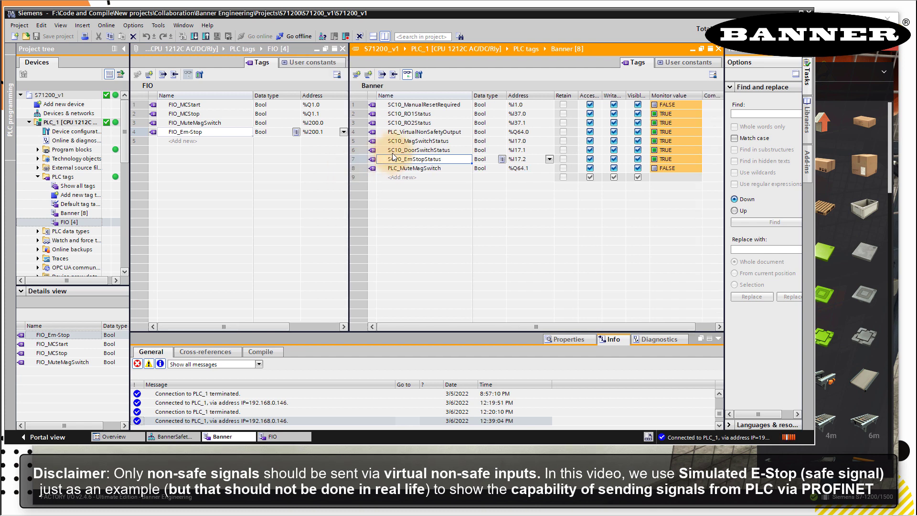
left_click(401, 134)
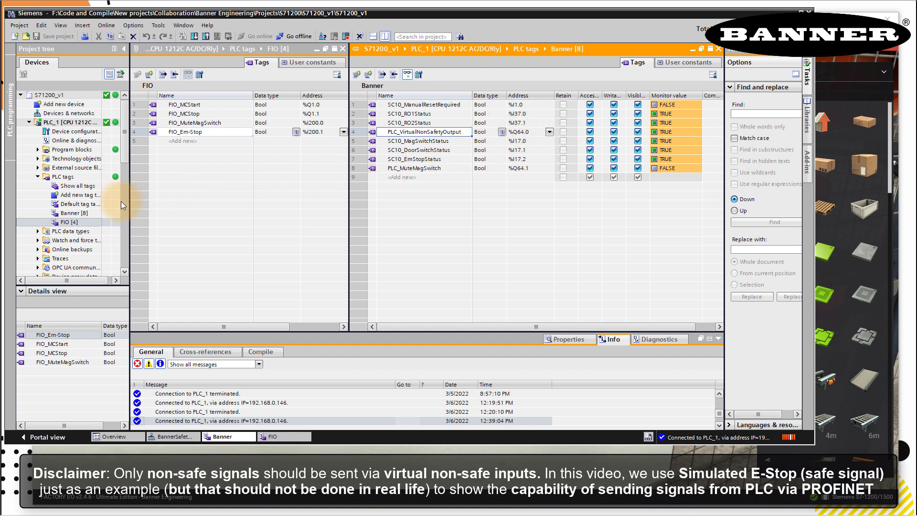
left_click(40, 149)
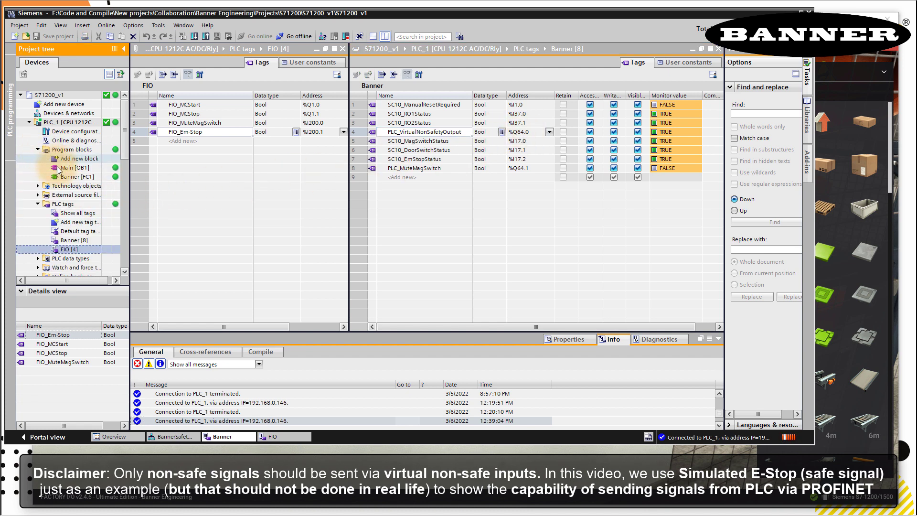
Inspect Banner [FC1] line 14 assigning FIO_EmStop to PLC_VirtualNonSafetyOutput, then open Main [OB1]
left_click(76, 177)
left_click(426, 205)
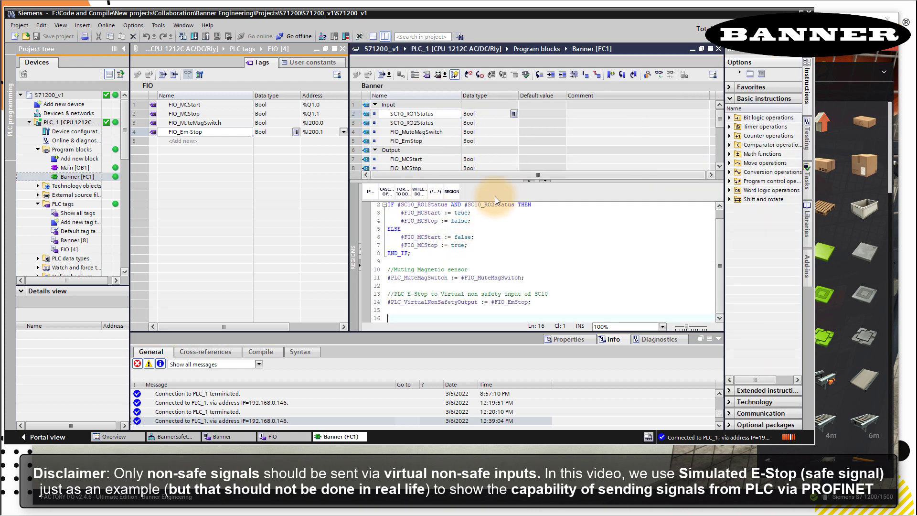
left_click_drag(502, 181, 501, 94)
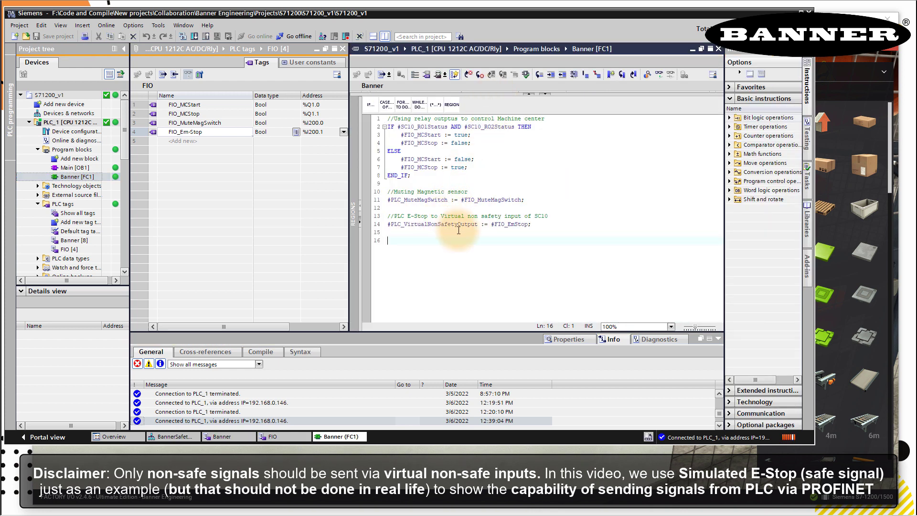
left_click(507, 224)
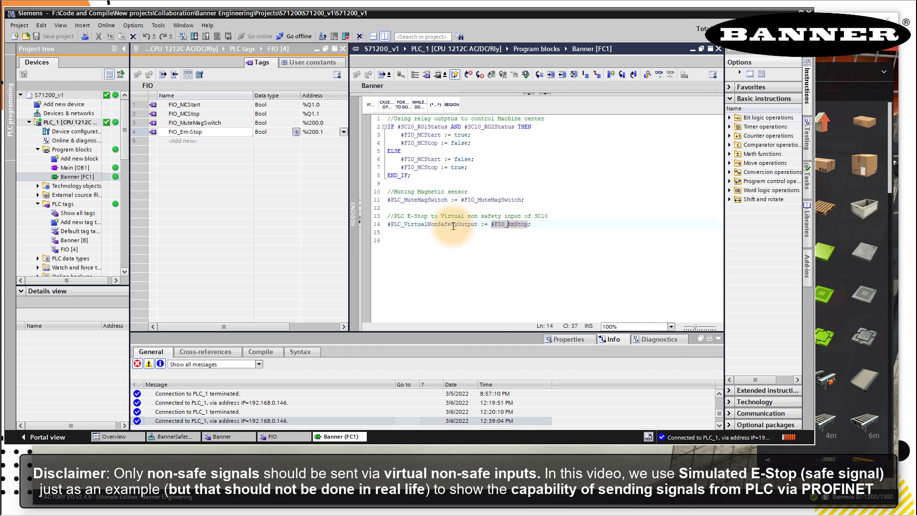
left_click(421, 225)
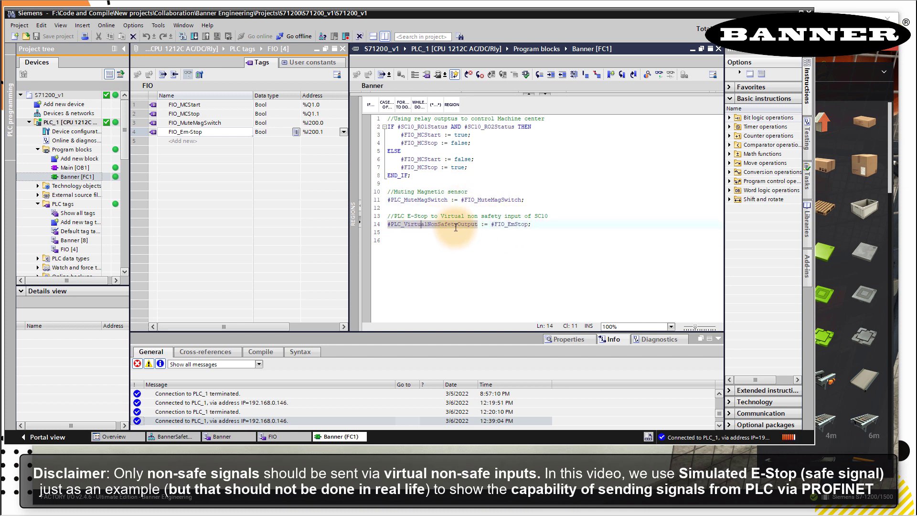
left_click(74, 168)
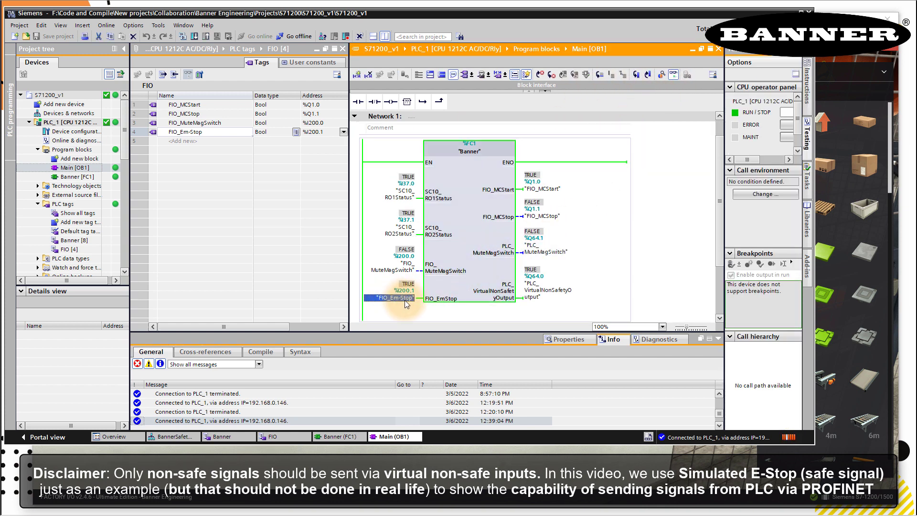
Toggle the Factory IO E-Stop while watching FIO_Em-Stop and PLC_VirtualNonSafetyOutput in OB1
left_click(537, 285)
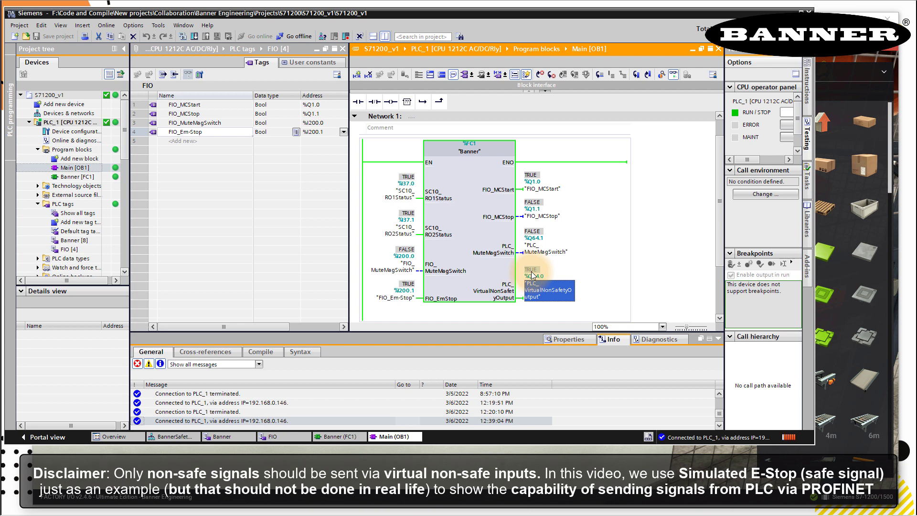
left_click(394, 297)
left_click(531, 291)
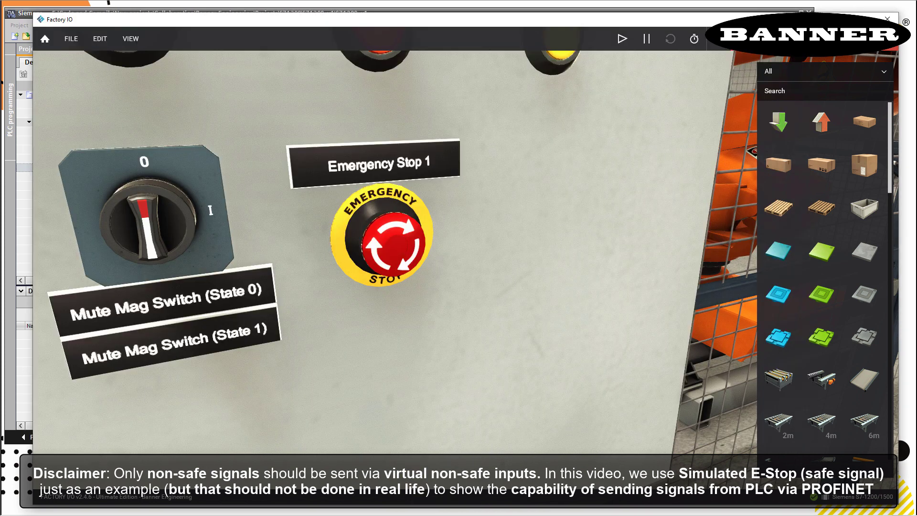
left_click(622, 39)
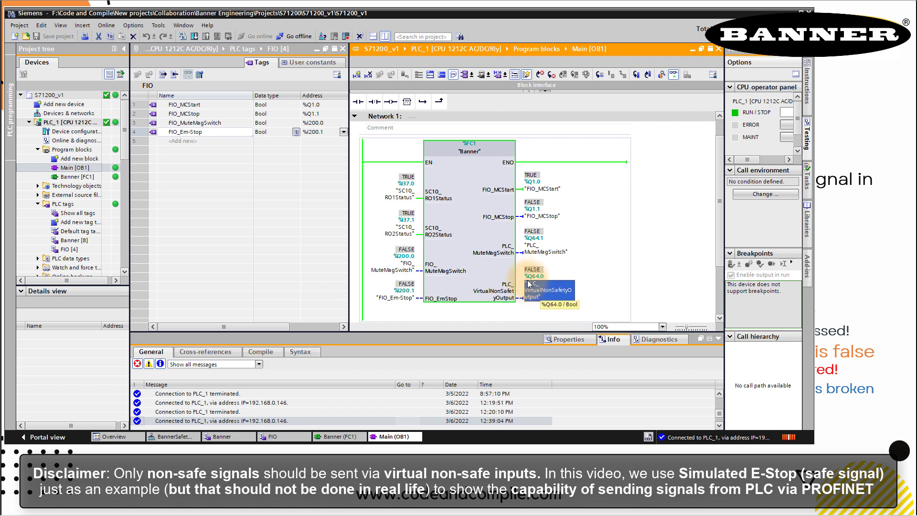
left_click(535, 513)
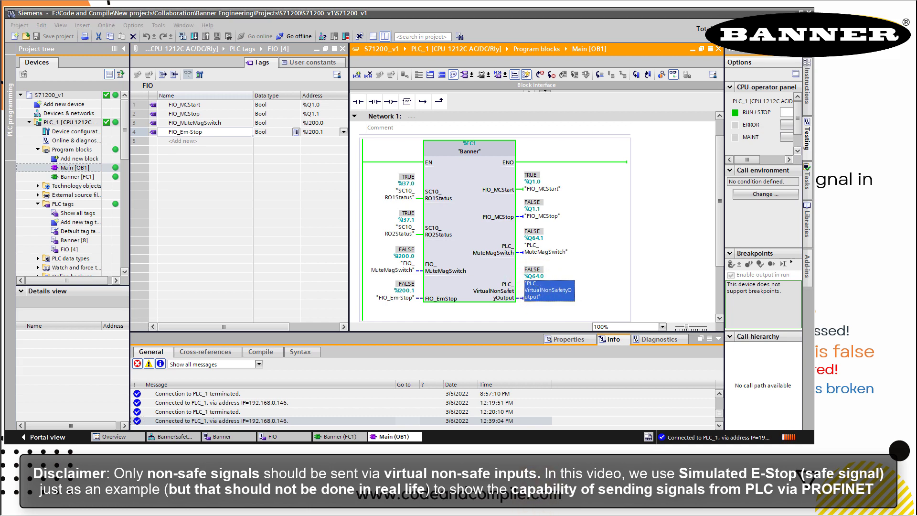
left_click(852, 19)
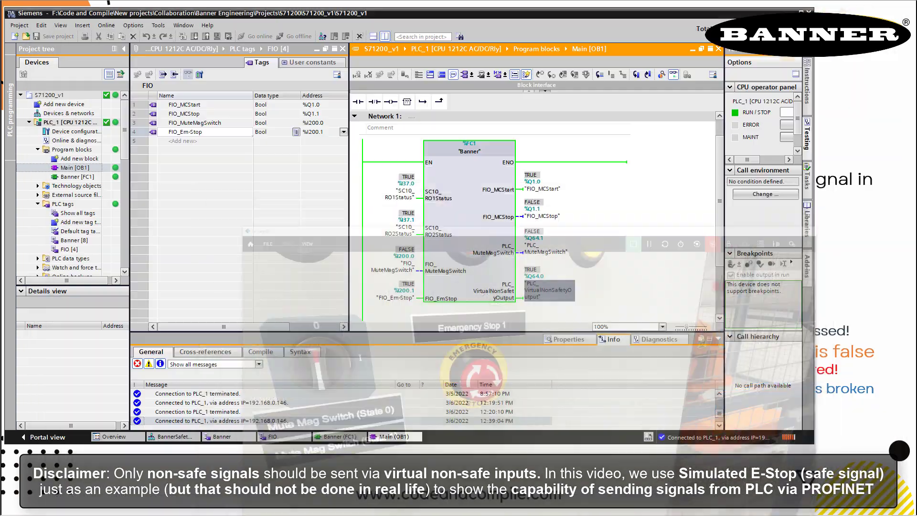
Open the BannerSafetyController device view from Devices & networks
double_click(58, 114)
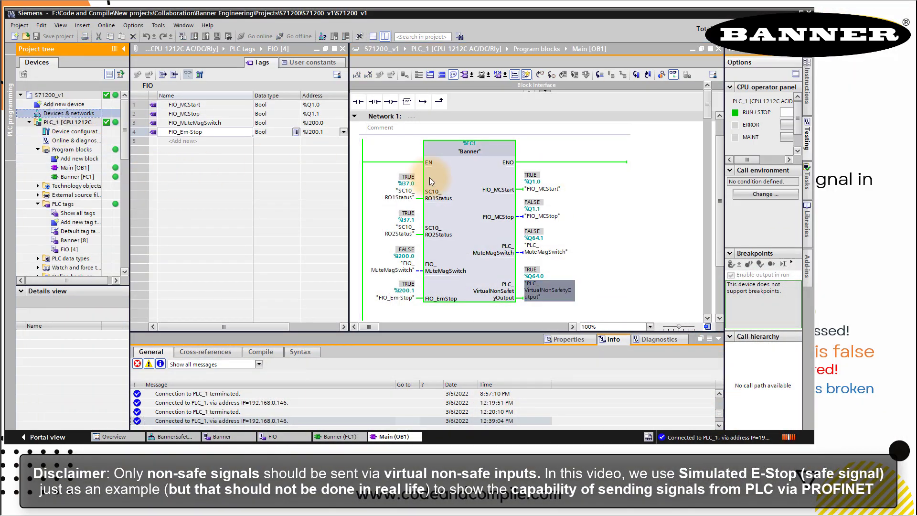
double_click(572, 122)
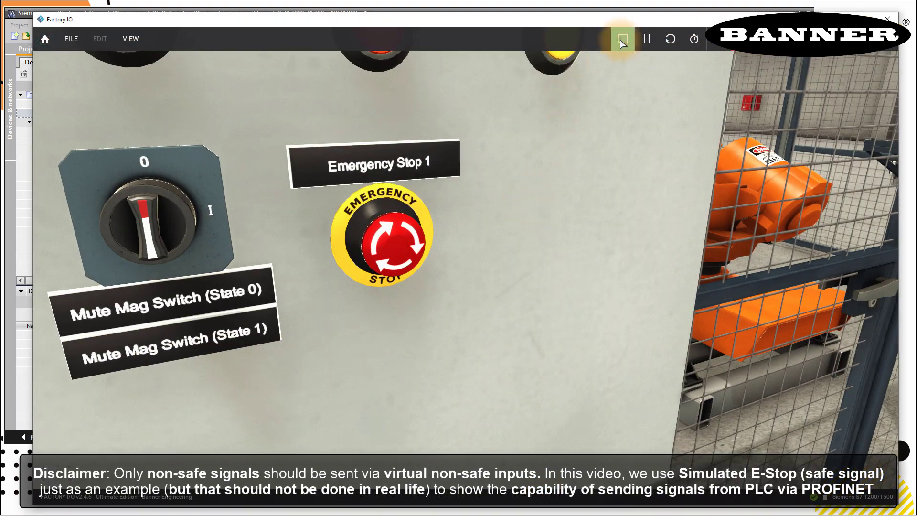
left_click(620, 40)
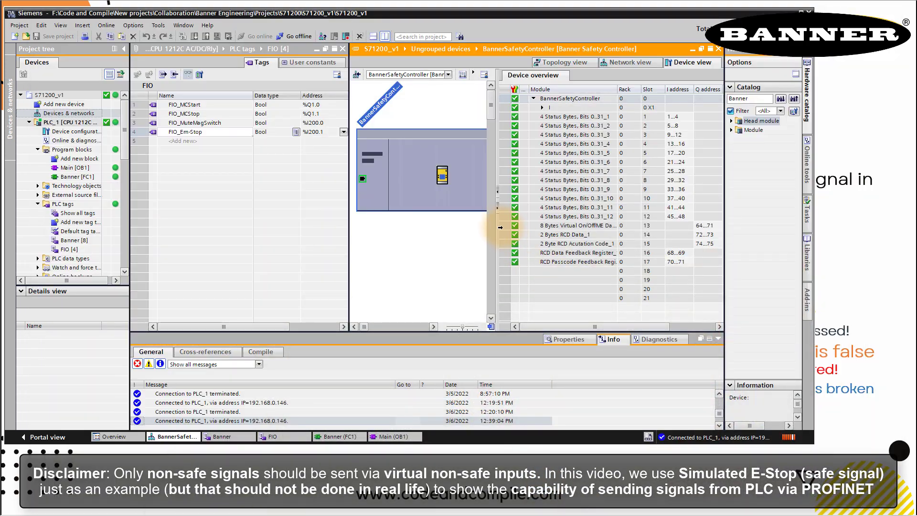
Read the 8 Bytes Virtual On/Off module's Q address 64…71 in the device overview, then close it
left_click_drag(497, 219, 400, 220)
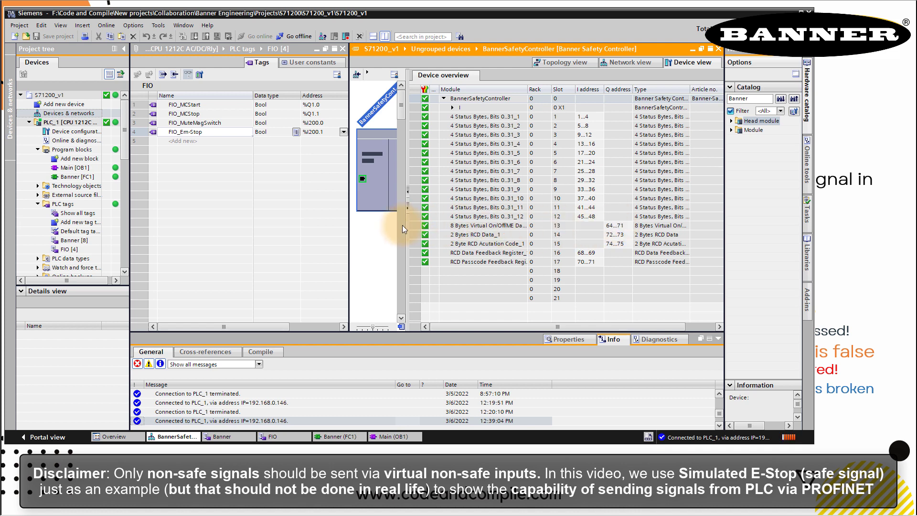
left_click(427, 225)
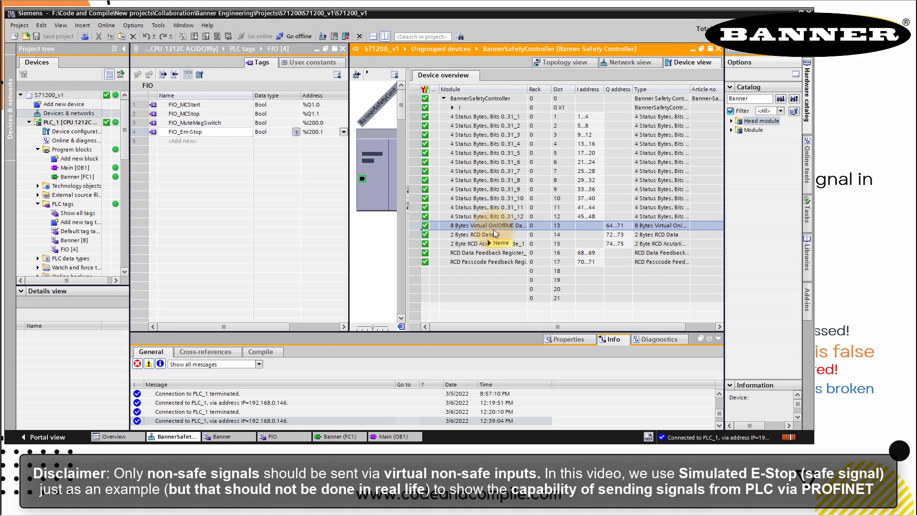
key("F2")
key("Escape")
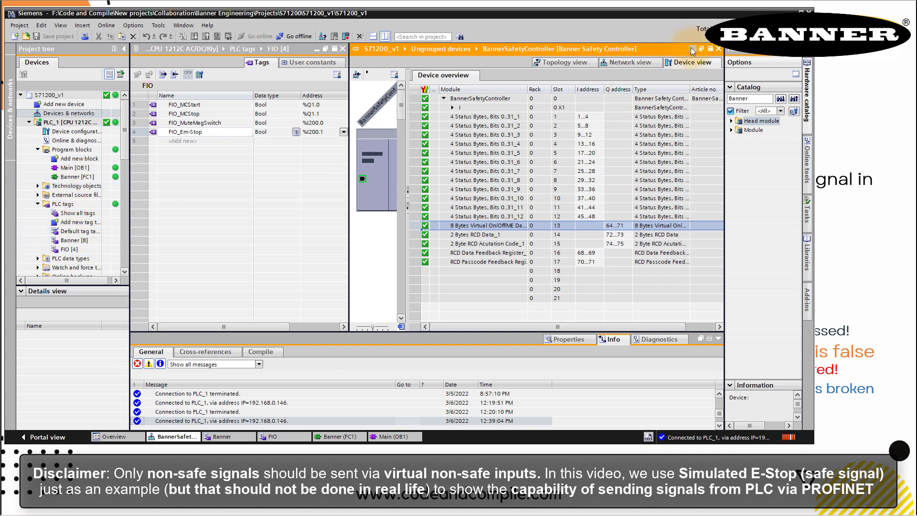
left_click(693, 49)
Confirm PLC_VirtualNonSafetyOutput is at %Q64.0 in the Banner tag table, then minimize TIA Portal
left_click(692, 50)
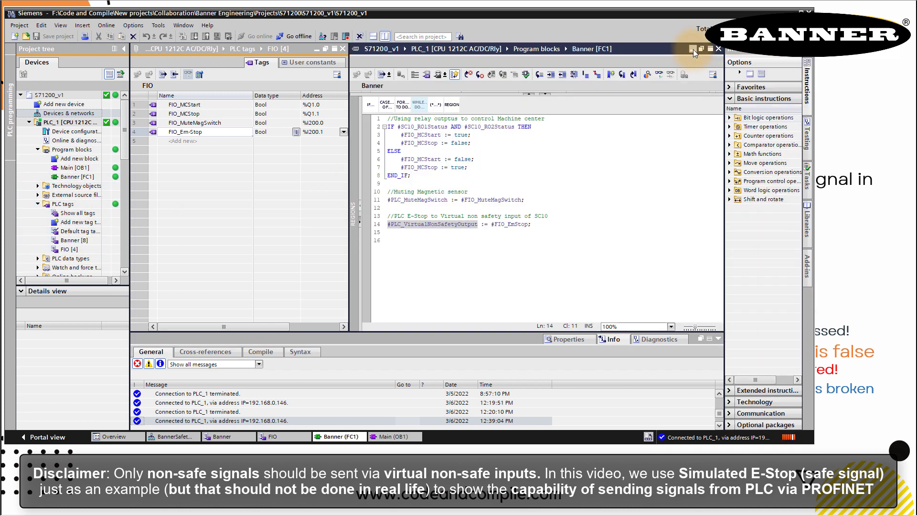
left_click(692, 50)
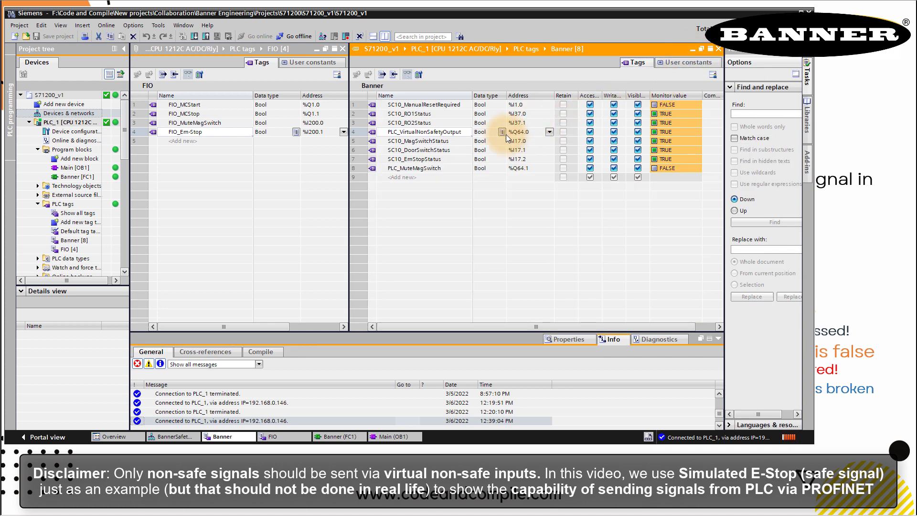
left_click(354, 133)
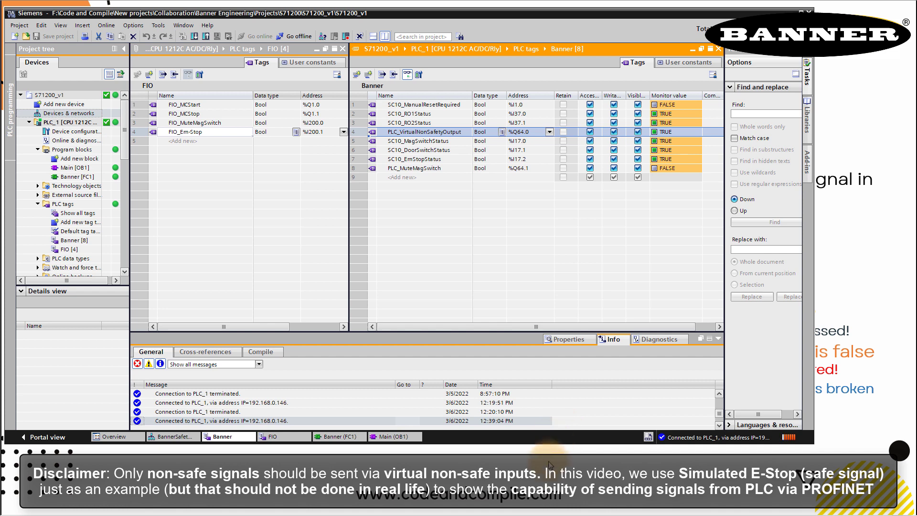
left_click(549, 464)
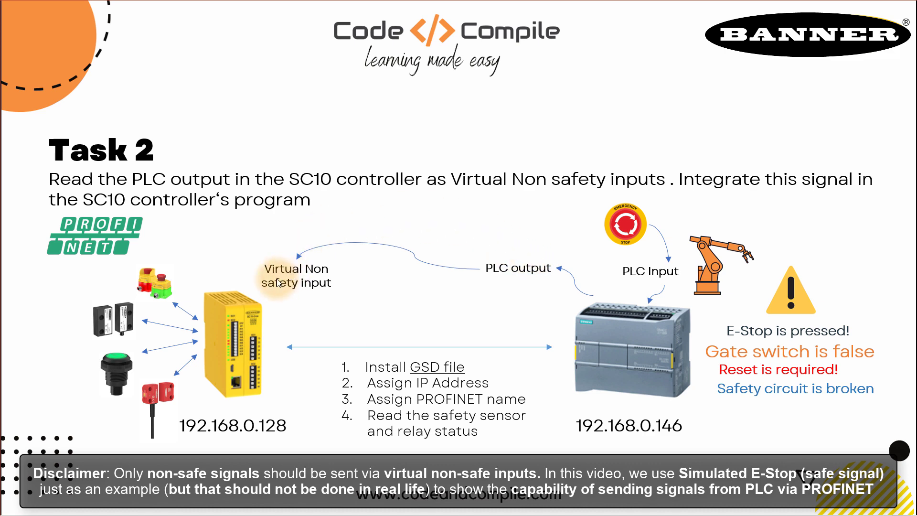
Place a Virtual On-Off non-safety input in an empty input slot, renamed VON1-EMS
left_click(434, 512)
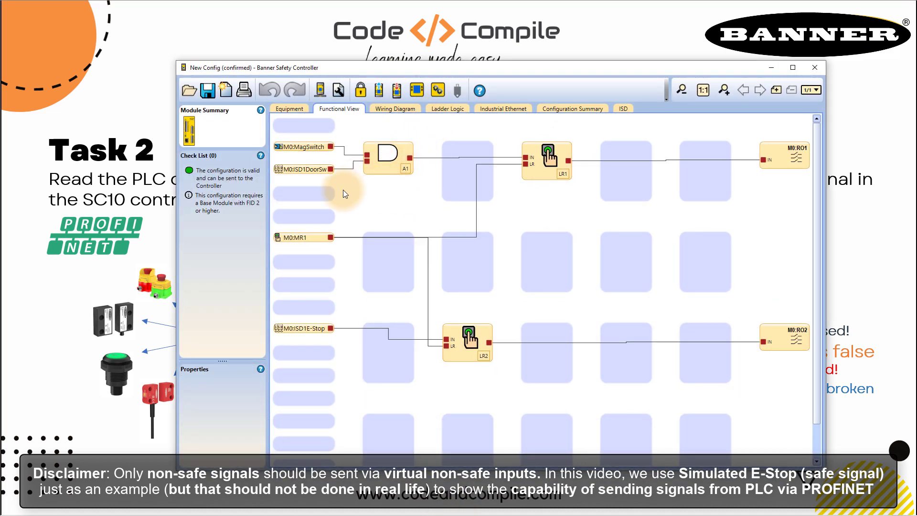
left_click(312, 196)
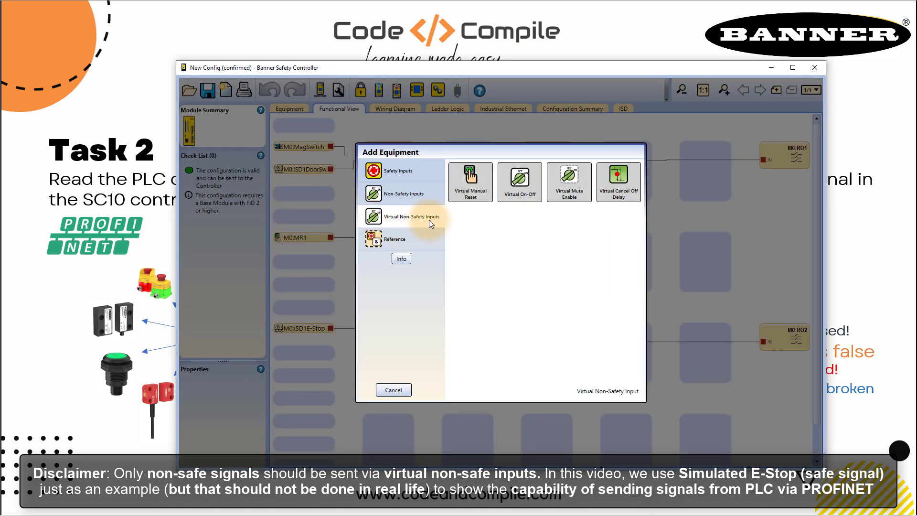
left_click(519, 182)
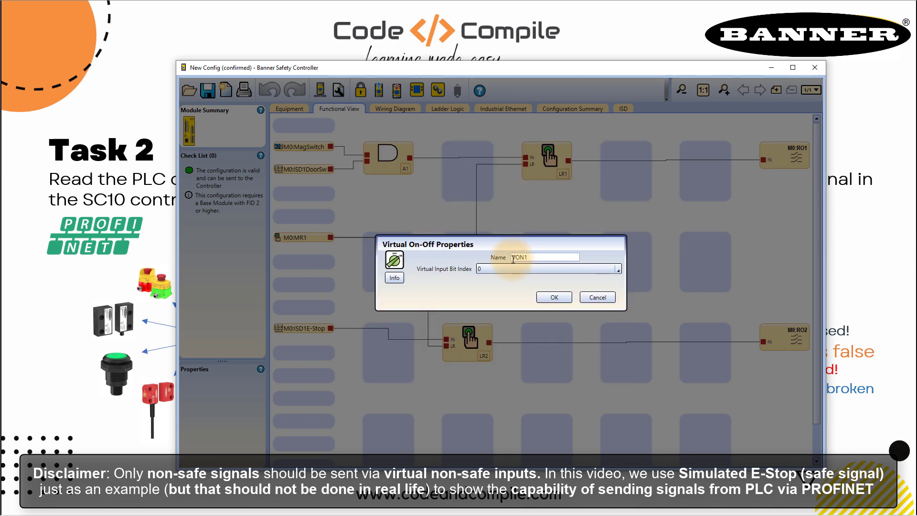
left_click(533, 257)
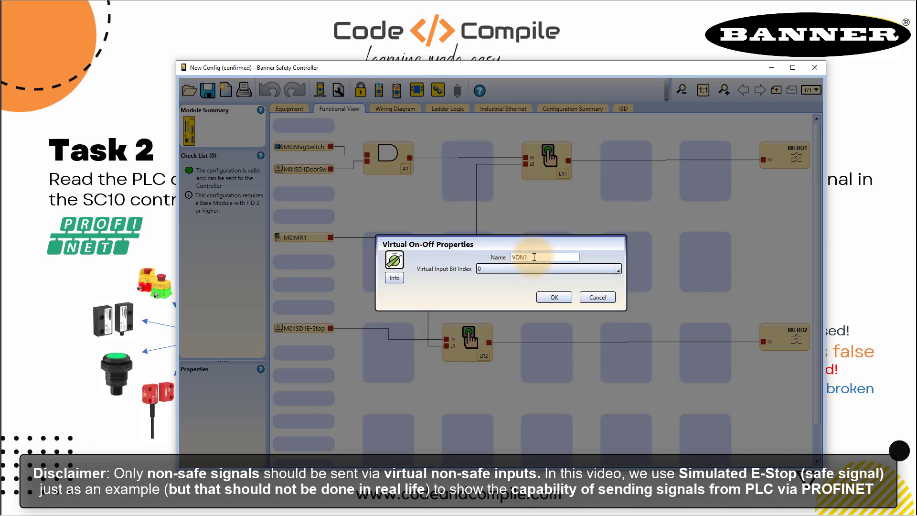
type("-EMSto")
key("BackSpace")
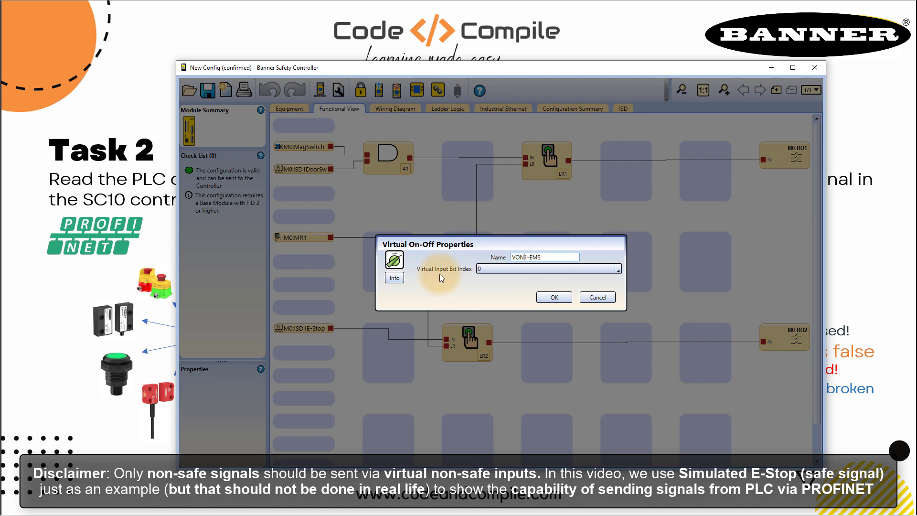
left_click(556, 297)
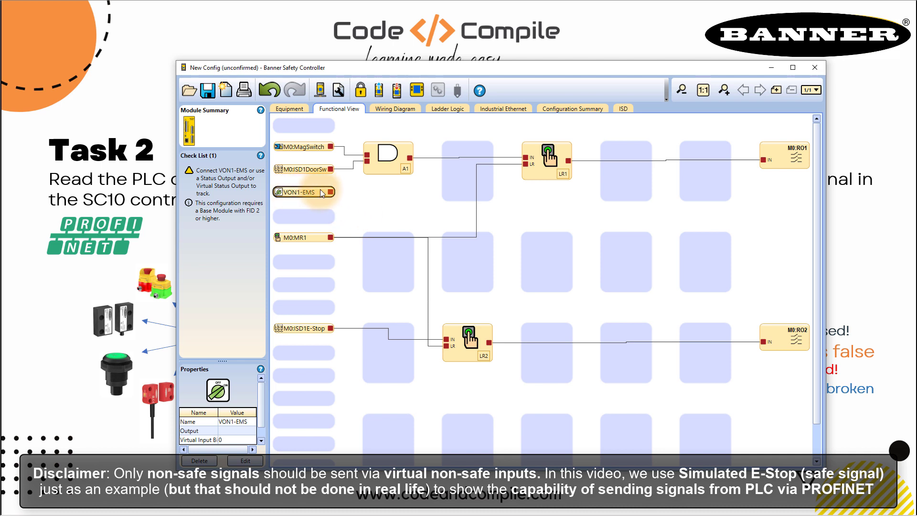
Give AND block A1 three inputs and wire VON1-EMS into its new third input
left_click_drag(320, 189, 316, 213)
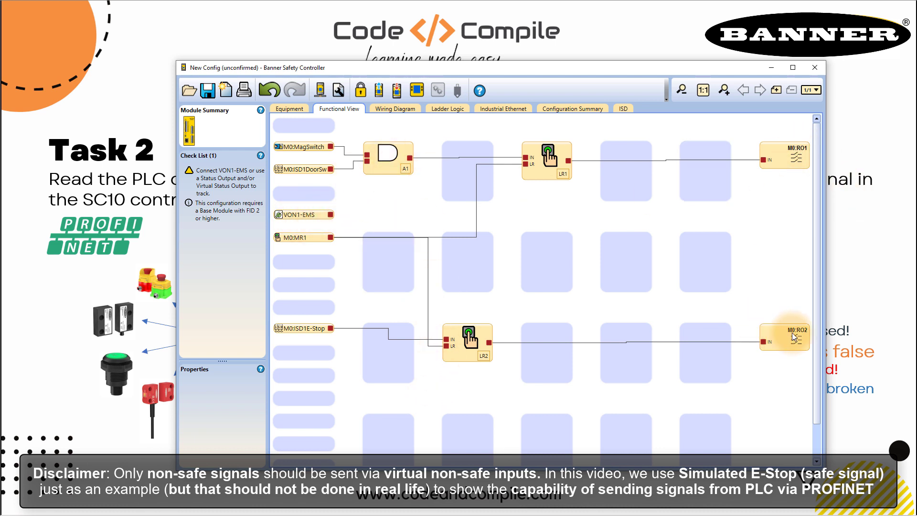
double_click(386, 167)
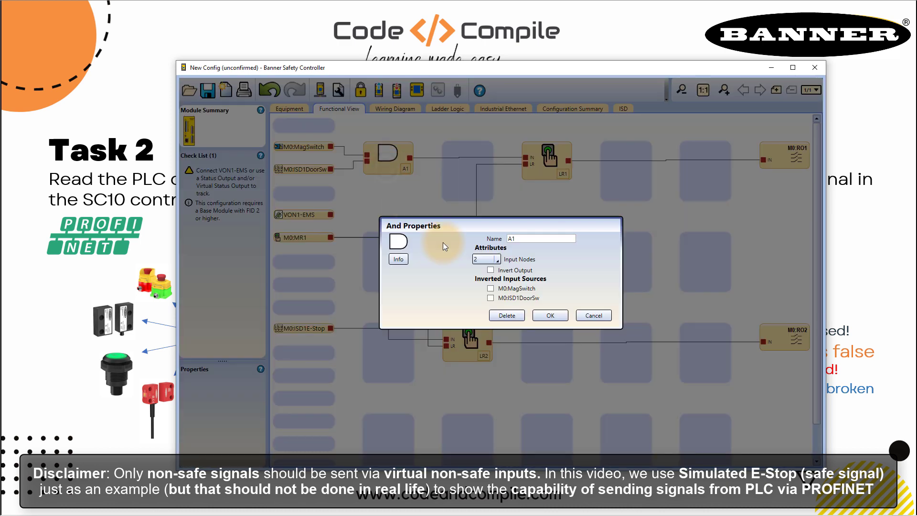
left_click(497, 260)
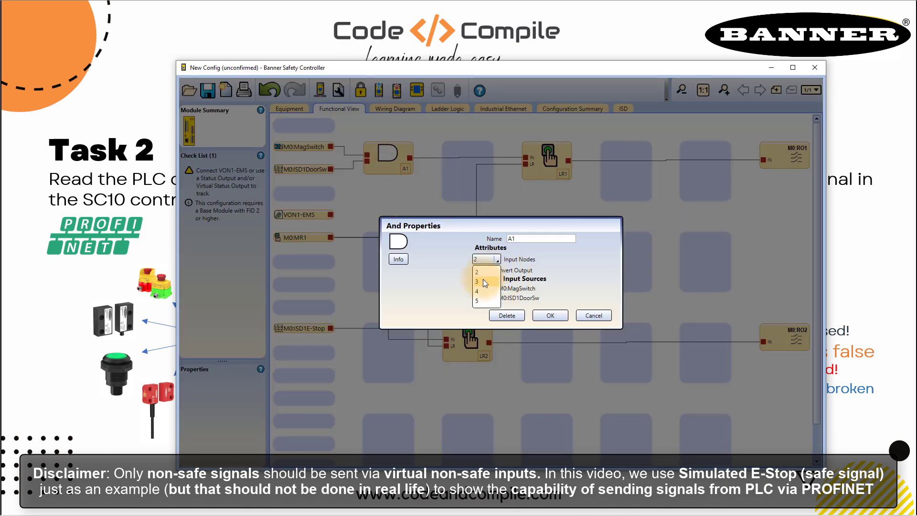
left_click(483, 281)
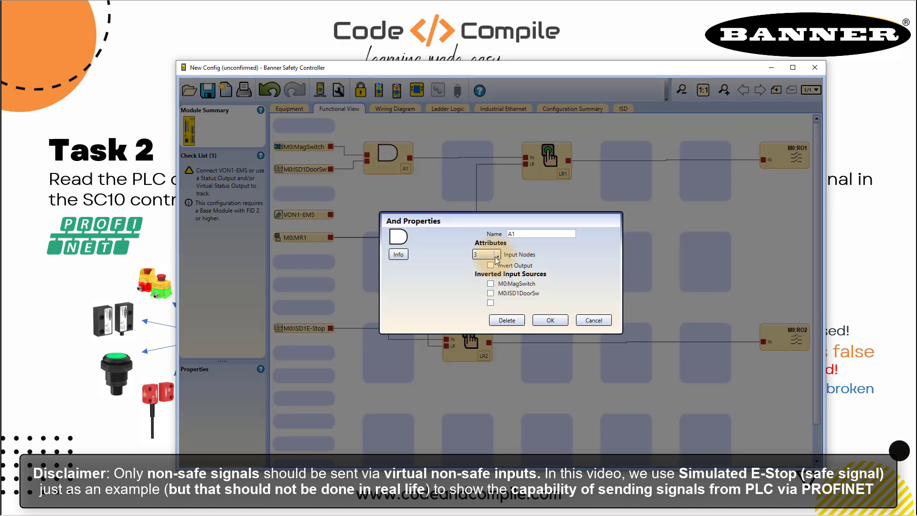
left_click(543, 320)
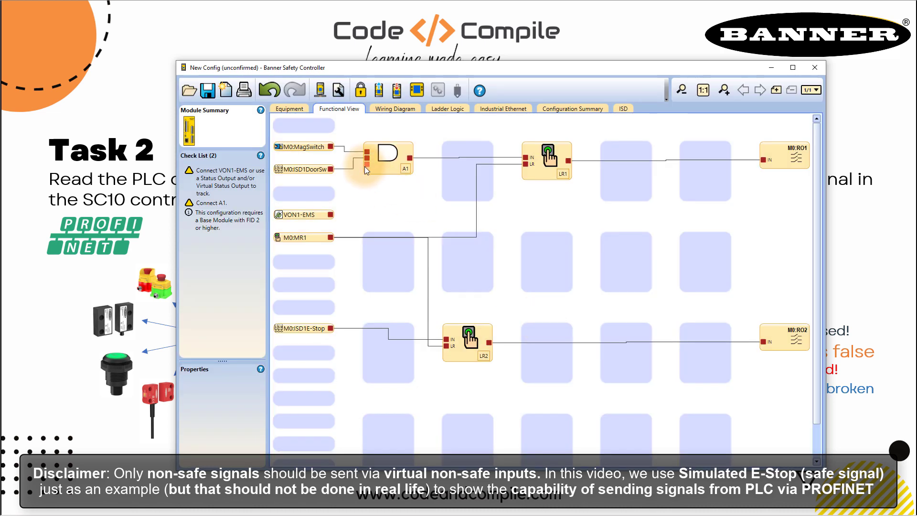
left_click_drag(330, 214, 366, 165)
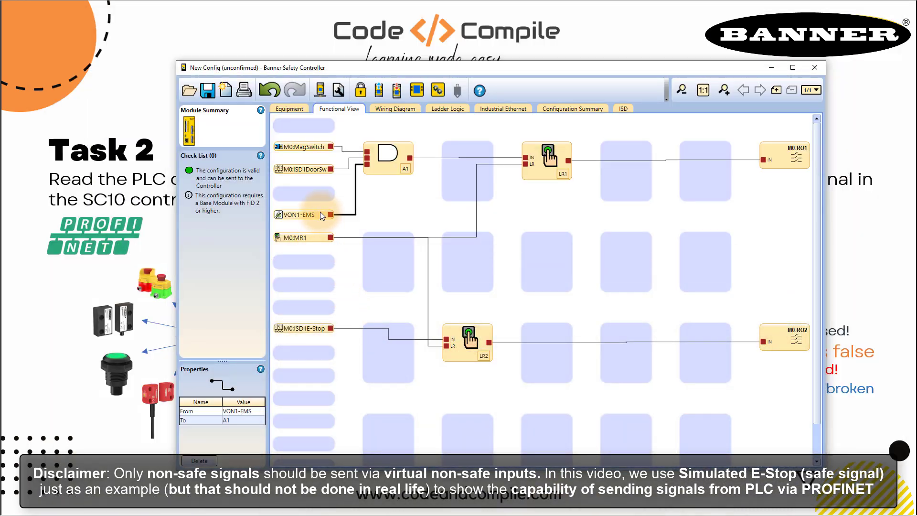
left_click(332, 213)
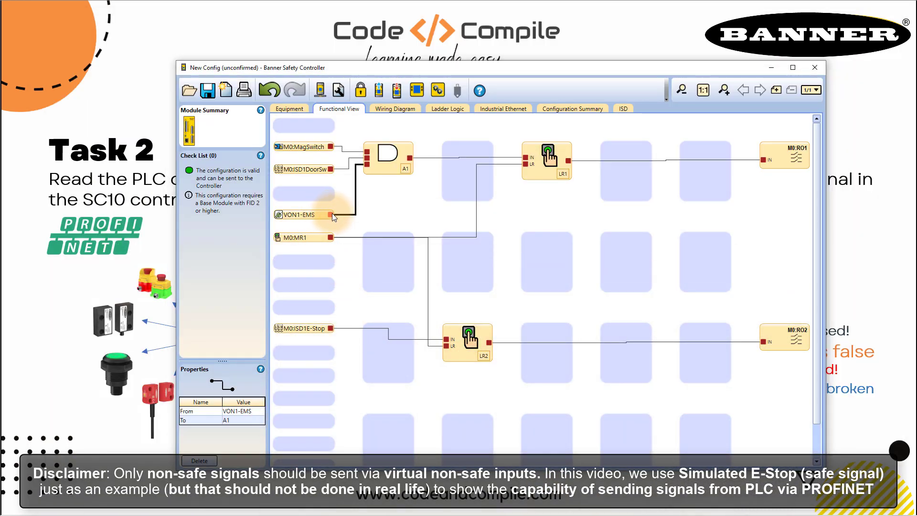
Add a new AND block A2 in the empty slot before LR2
left_click(435, 350)
left_click(388, 350)
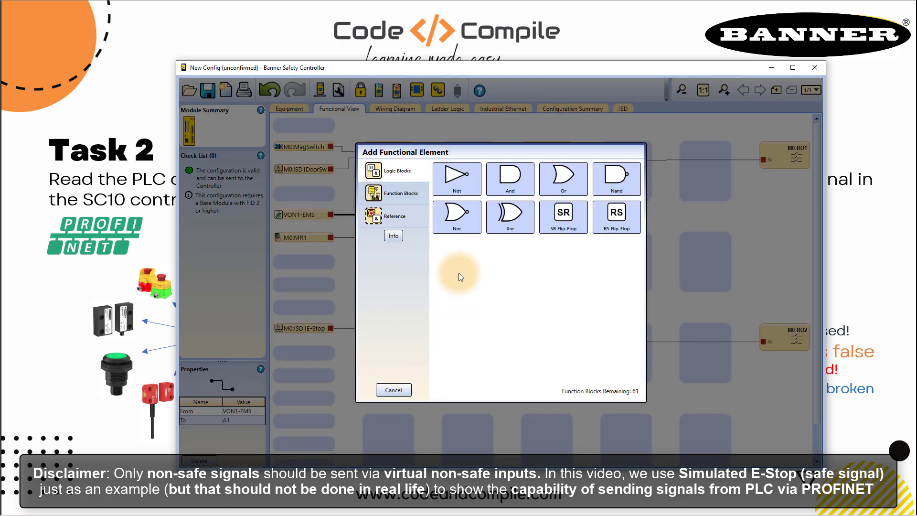
left_click(508, 182)
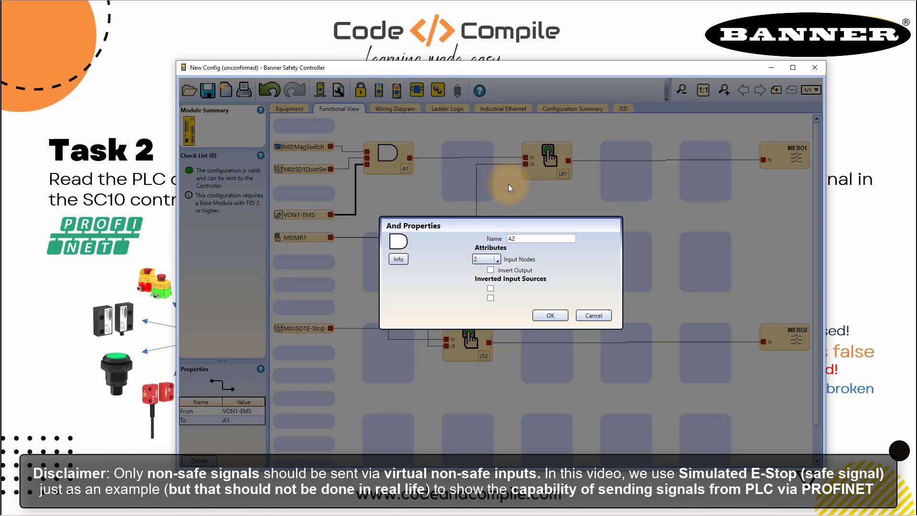
left_click(550, 317)
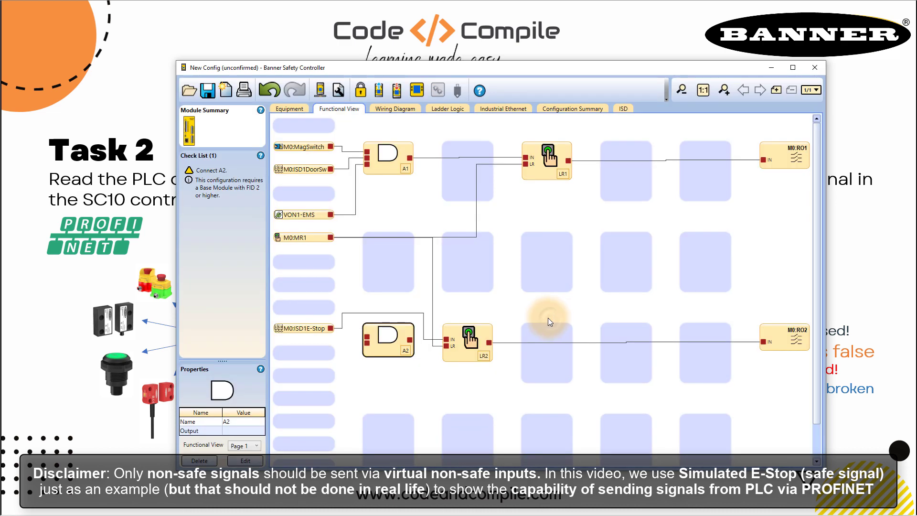
Replace the E-Stop-to-LR2 wire by wiring M0:ISD1E-Stop and VON1-EMS into A2
left_click(354, 313)
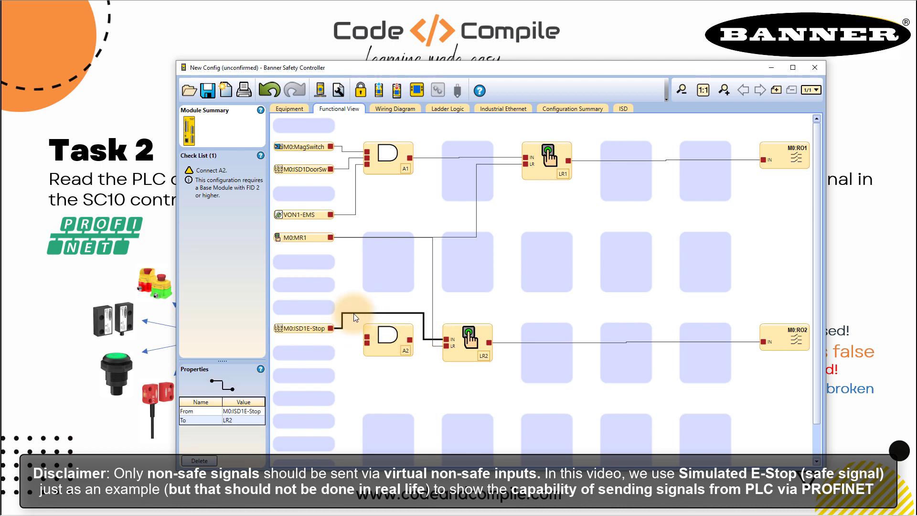
key("Delete")
left_click_drag(331, 328, 357, 343)
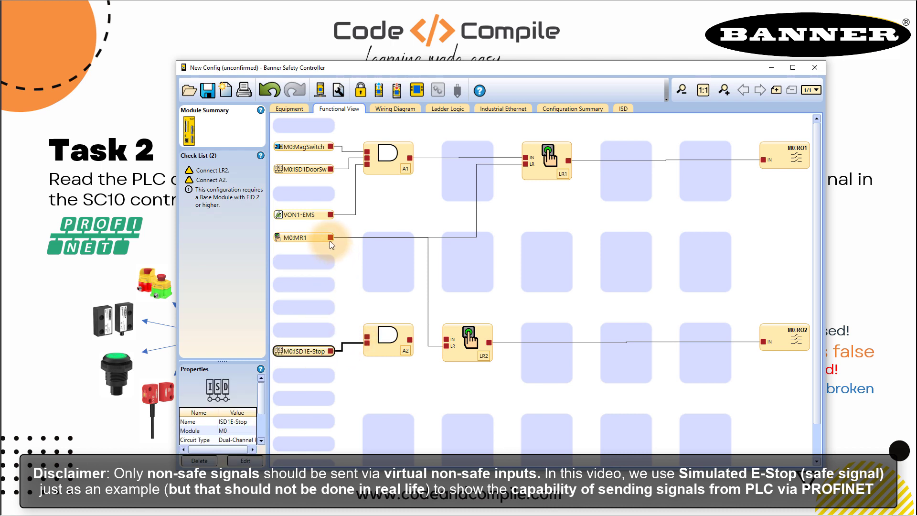
left_click_drag(330, 215, 447, 340)
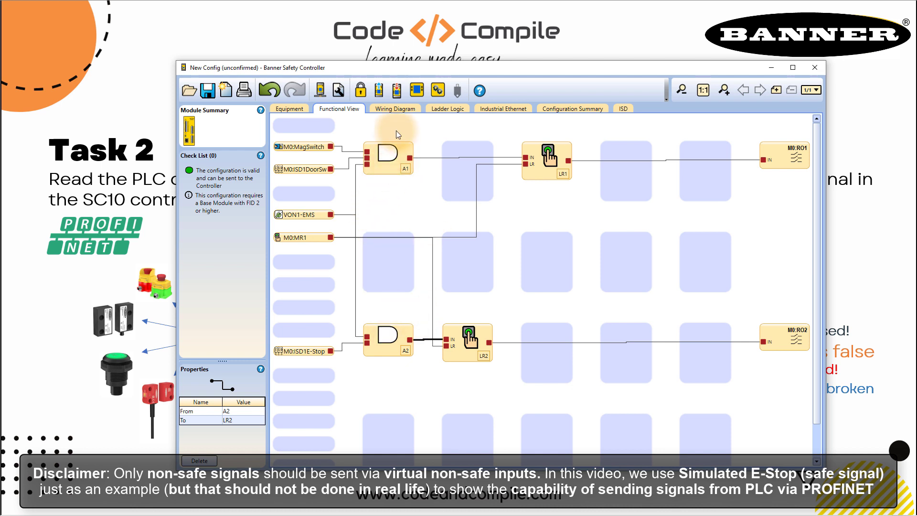
left_click(396, 95)
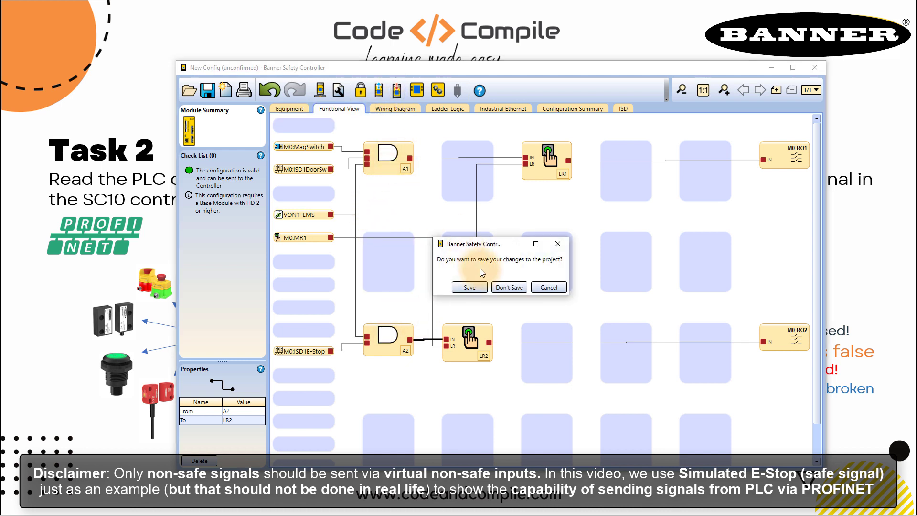
Save the project changes as 2-New Config.xsc
left_click(468, 289)
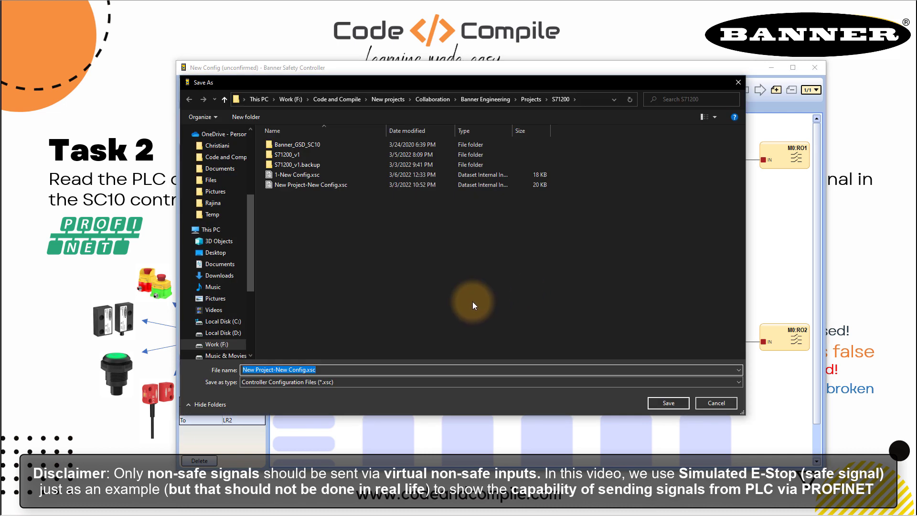
double_click(264, 369)
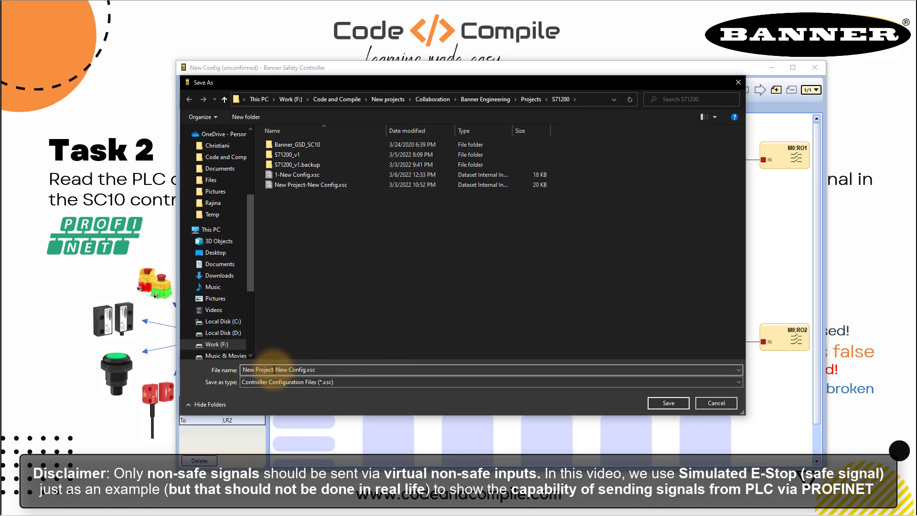
left_click(243, 369, "shift")
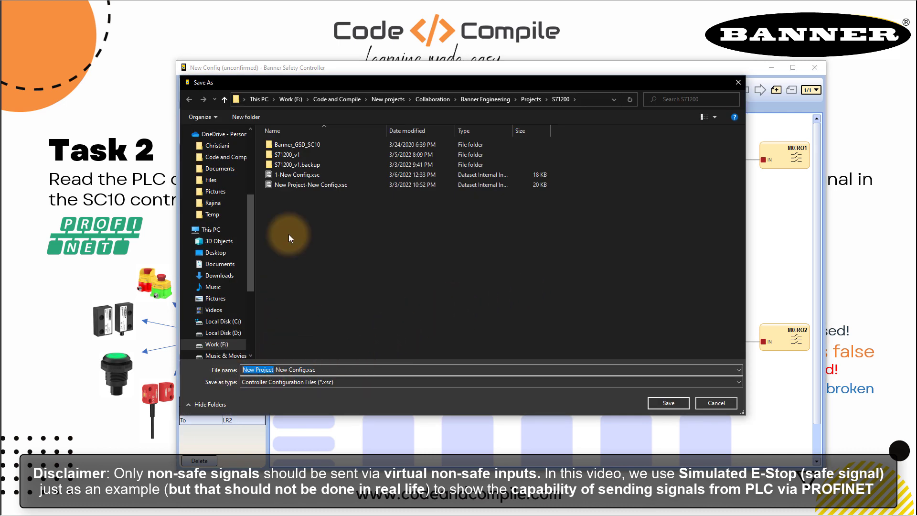
left_click(288, 176)
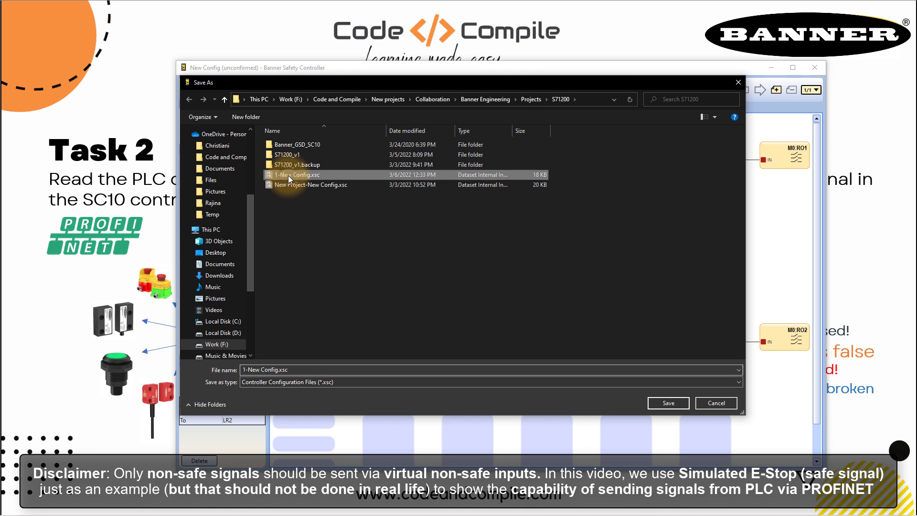
left_click(243, 370)
left_click(245, 369)
key("BackSpace")
type("2")
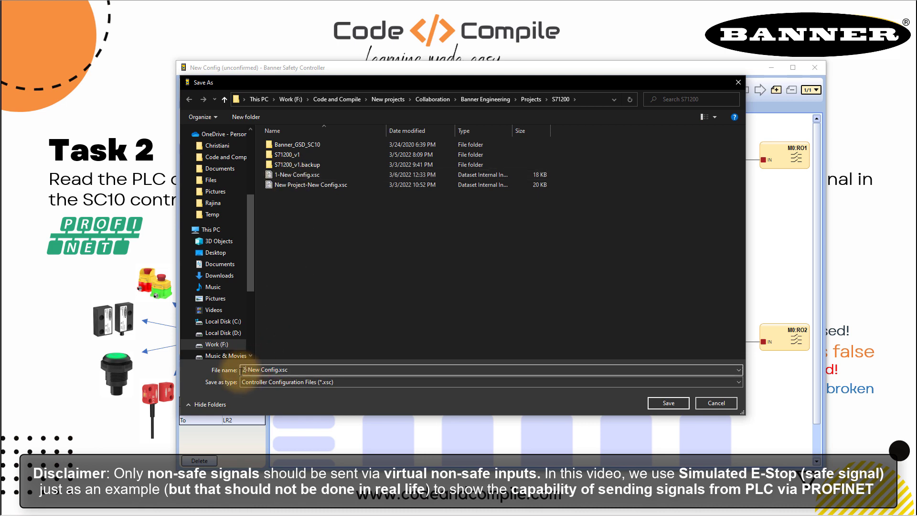
left_click(650, 402)
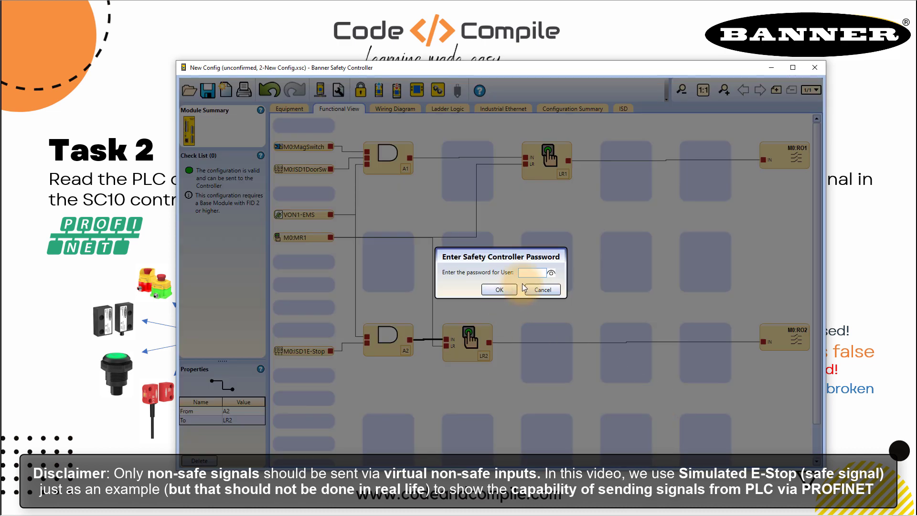
Enter the controller password and write the confirmed configuration, keeping the existing password
left_click(493, 291)
left_click(525, 308)
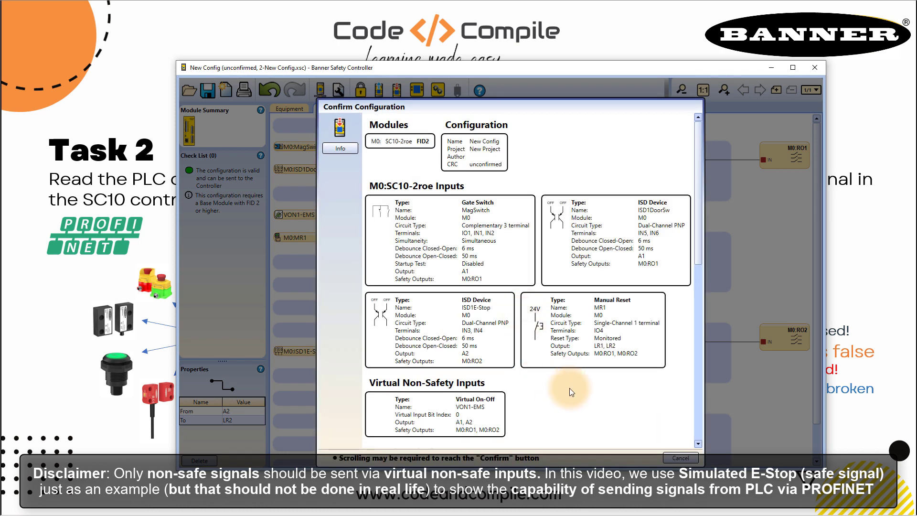
scroll(569, 388, "down", 10)
left_click(662, 437)
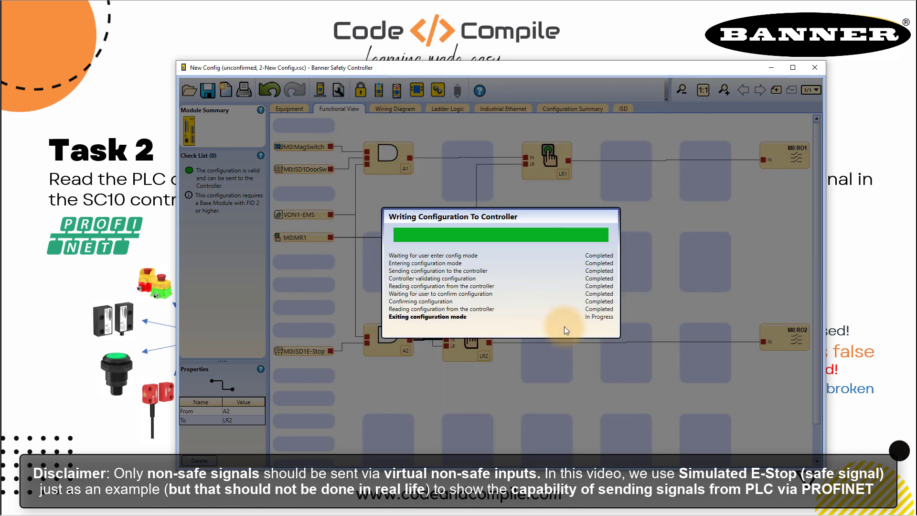
left_click(591, 339)
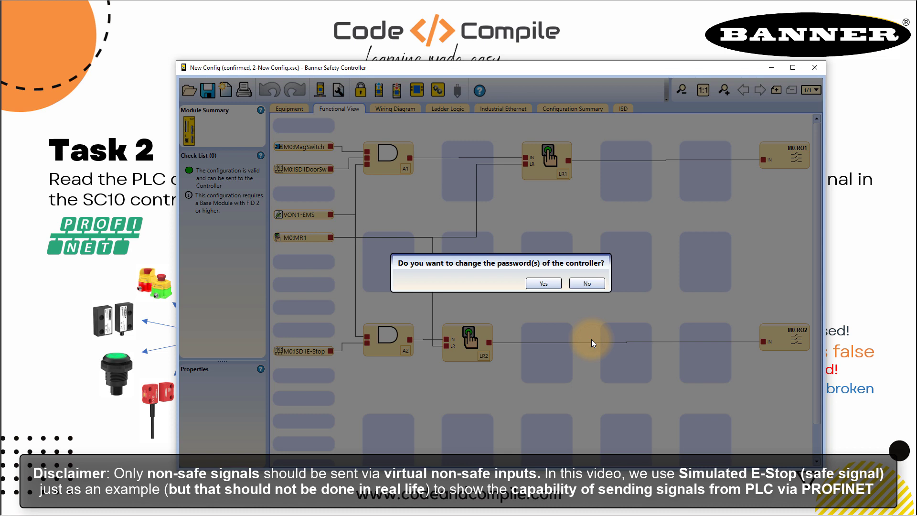
left_click(587, 284)
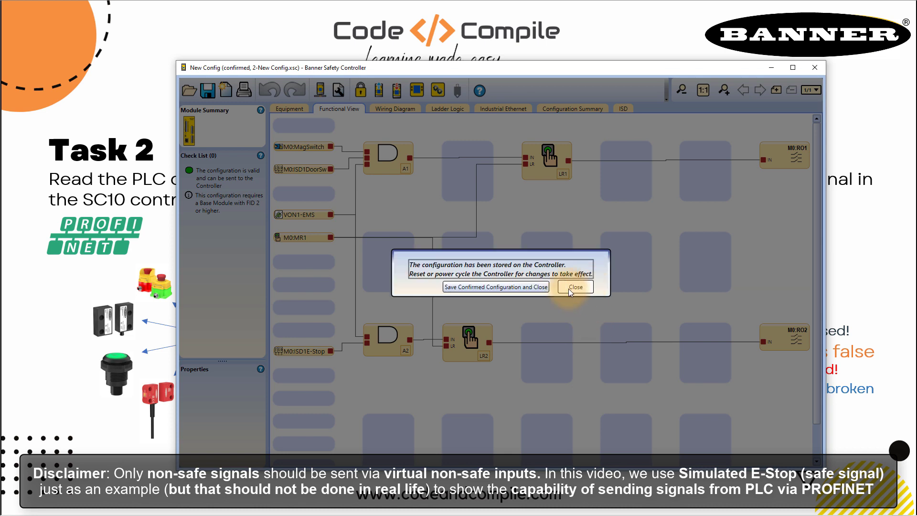
left_click(574, 287)
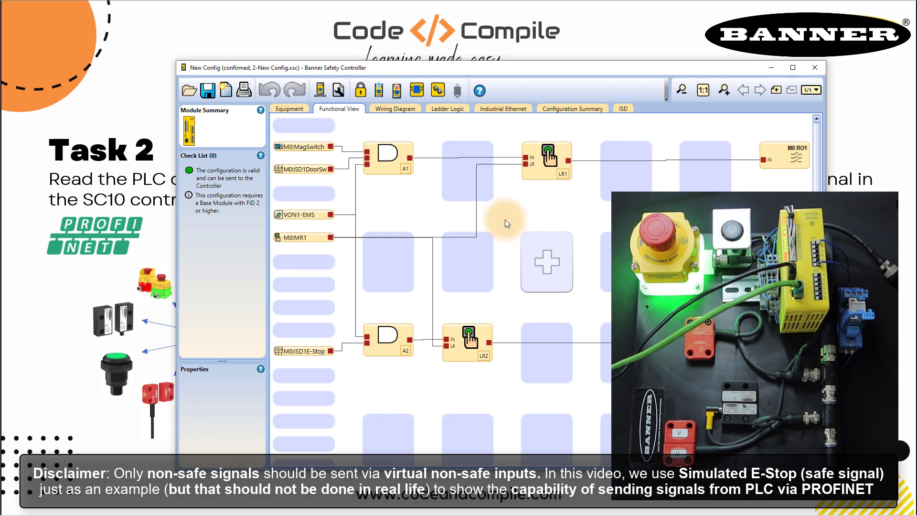
left_click(416, 90)
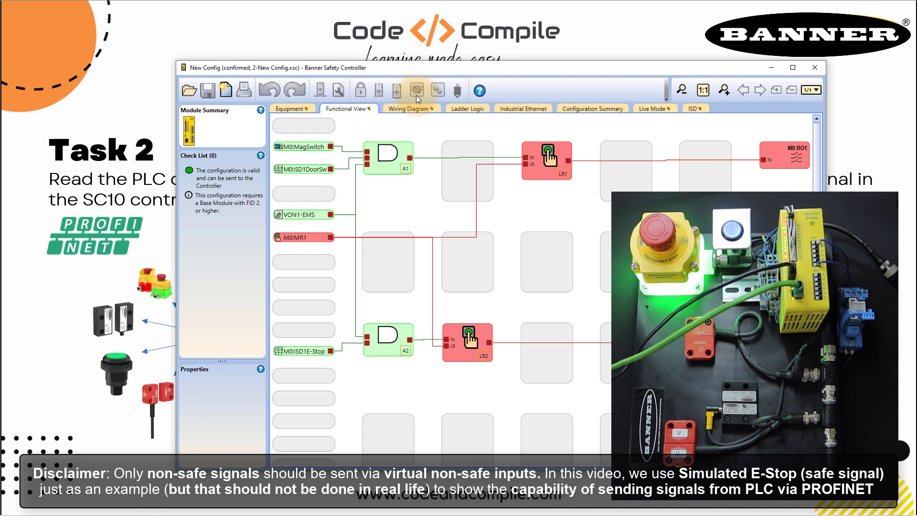
left_click(399, 160)
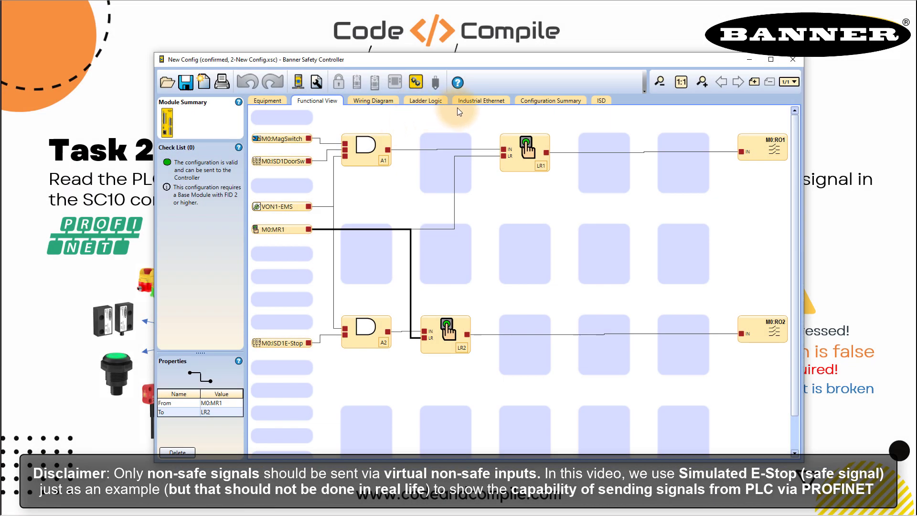
Show the Industrial Ethernet Virtual Non-Safety Inputs mapping, with VON1-EMS at Slot 13, 0:0
left_click(479, 102)
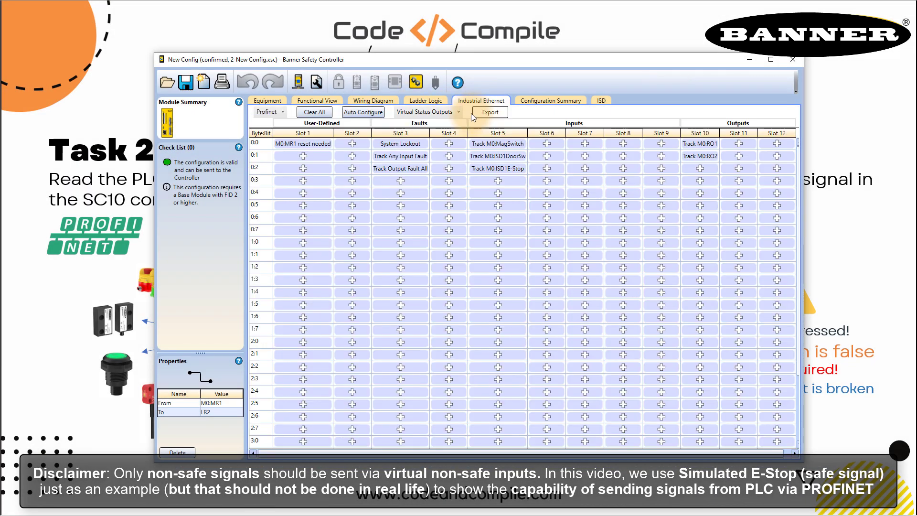
left_click(419, 114)
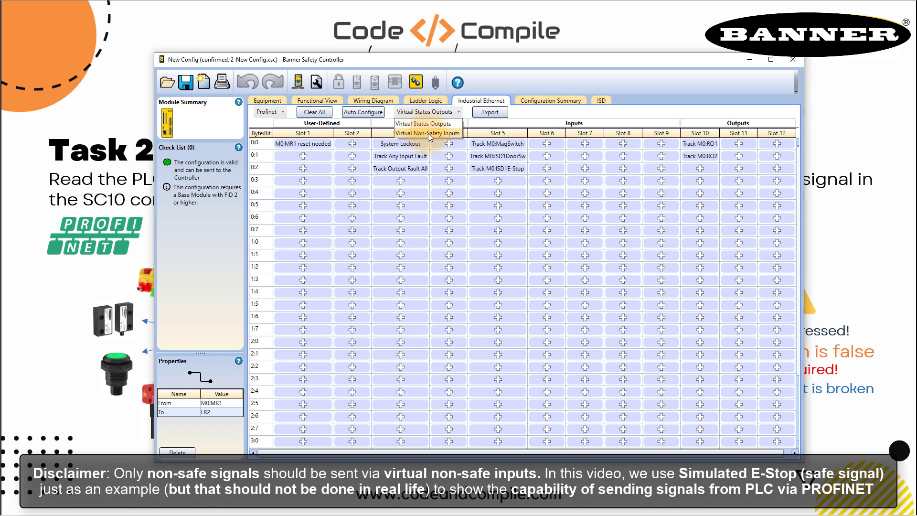
left_click(428, 133)
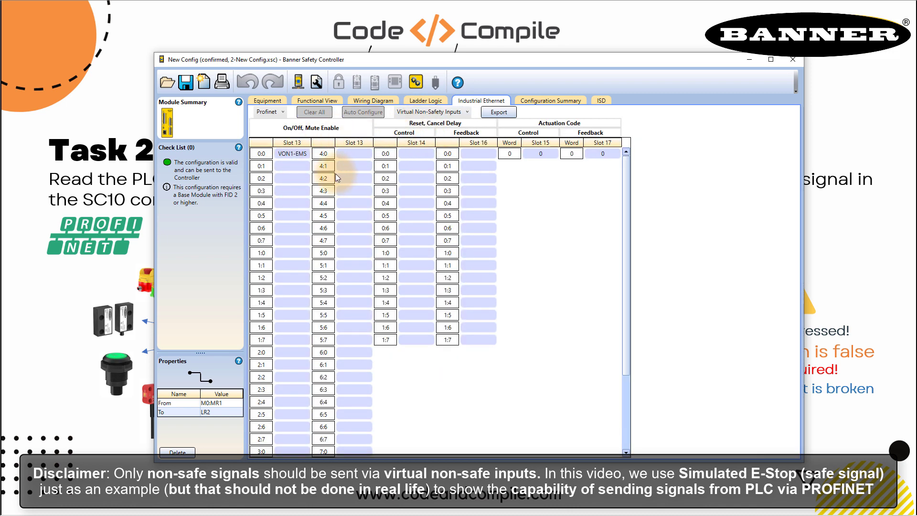